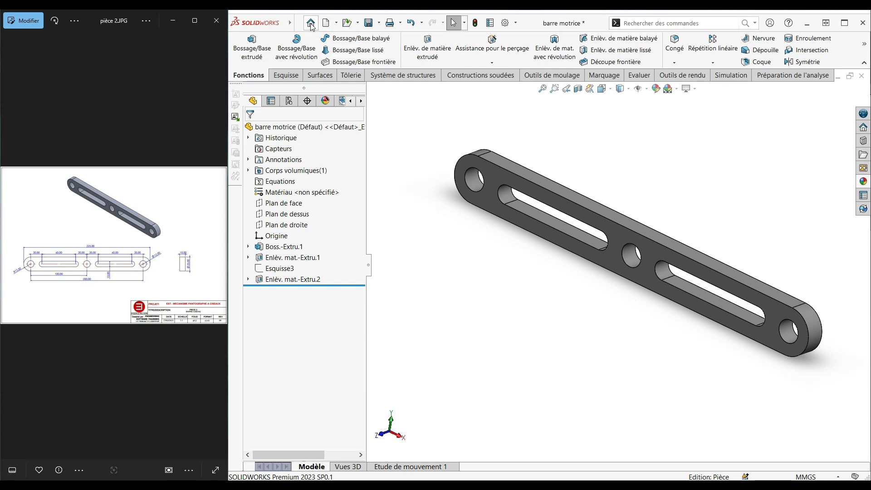
- Create a new part document and start a sketch on the front plane (Plan de face)
{"action": "left_click", "coordinate": [326, 23]}
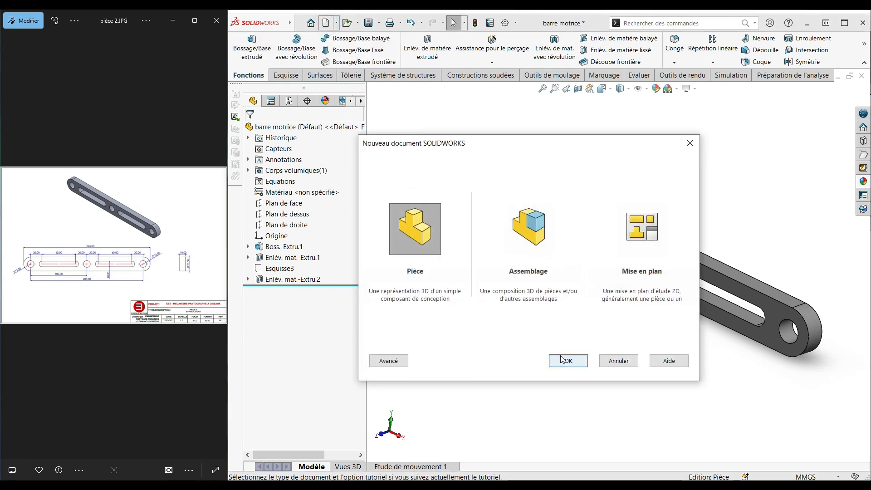
{"action": "left_click", "coordinate": [565, 360]}
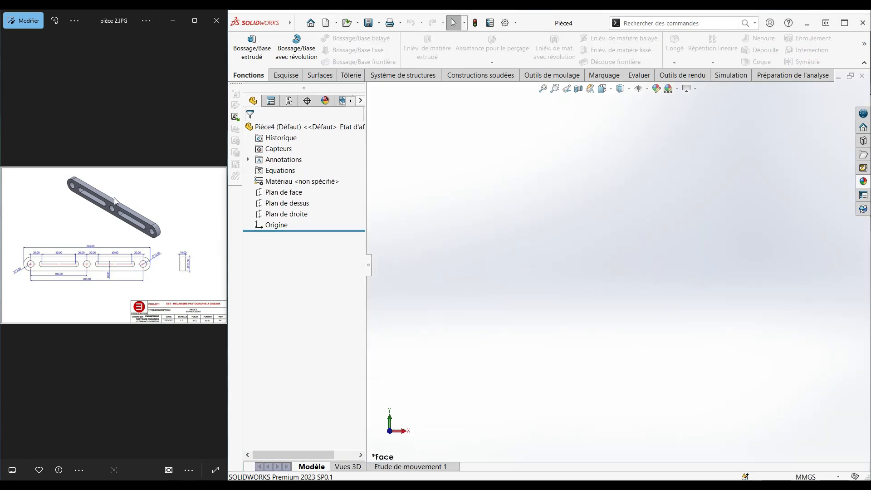
{"action": "scroll", "coordinate": [114, 258], "scroll_direction": "up", "scroll_amount": 1}
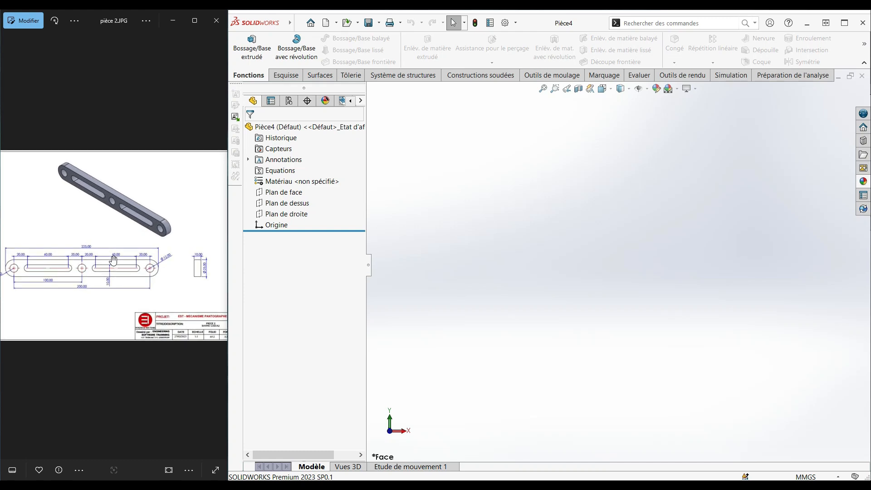
{"action": "scroll", "coordinate": [140, 257], "scroll_direction": "up", "scroll_amount": 1}
{"action": "left_click_drag", "start_coordinate": [99, 223], "coordinate": [119, 213]}
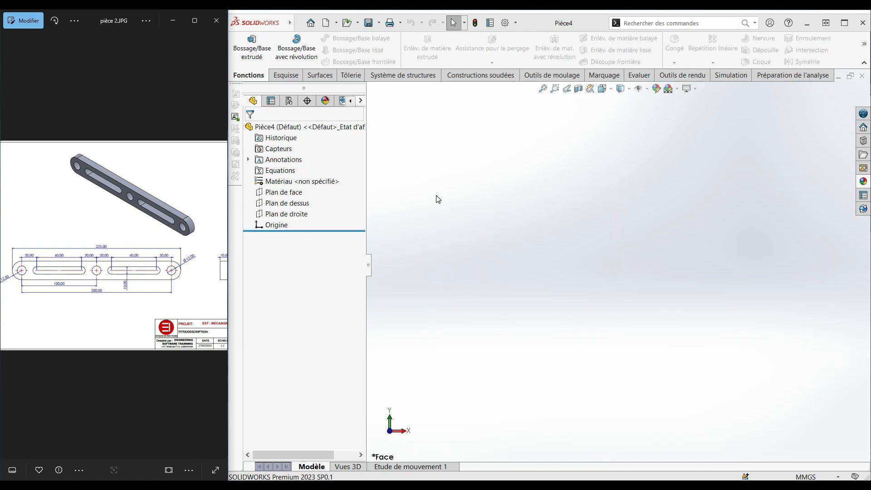
{"action": "scroll", "coordinate": [122, 257], "scroll_direction": "up", "scroll_amount": 1}
{"action": "left_click_drag", "start_coordinate": [124, 252], "coordinate": [138, 252]}
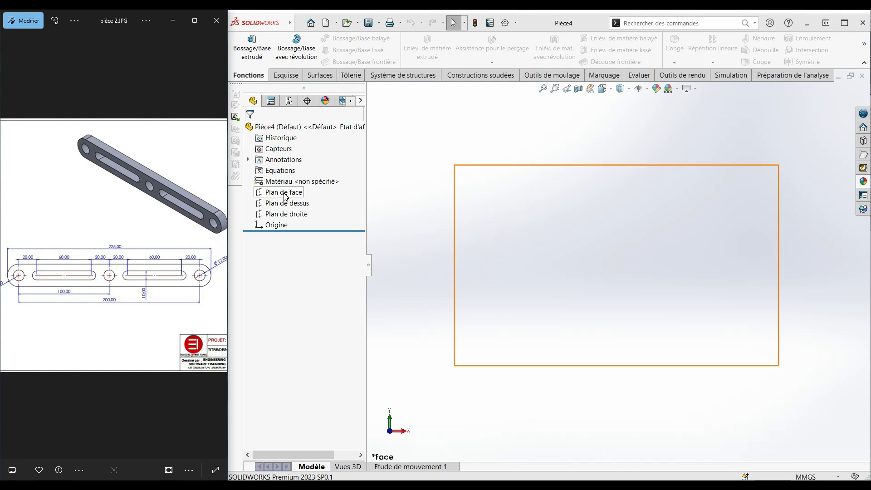
{"action": "left_click", "coordinate": [284, 192]}
{"action": "left_click", "coordinate": [294, 181]}
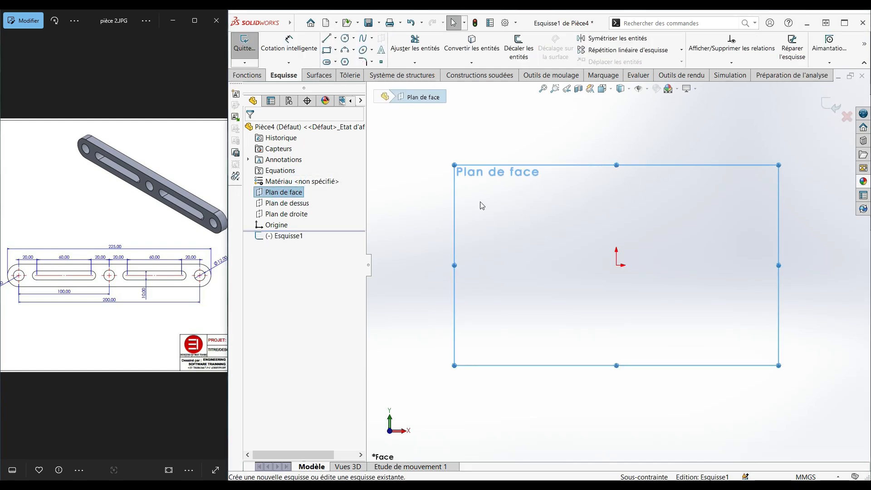
- Sketch a horizontal centerpoint straight slot on the origin, about 242 mm between arc centers and about 37 mm wide
{"action": "left_click", "coordinate": [336, 62]}
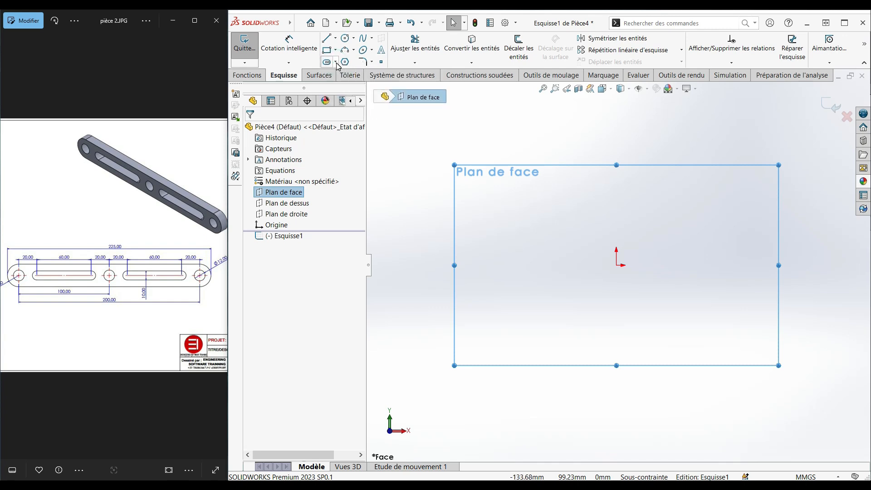
{"action": "left_click", "coordinate": [336, 62]}
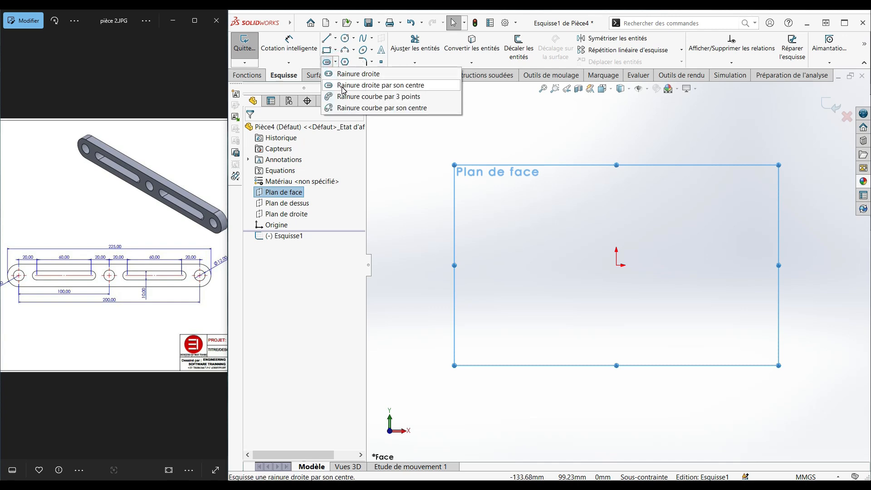
{"action": "left_click", "coordinate": [343, 87]}
{"action": "left_click", "coordinate": [616, 265]}
{"action": "left_click", "coordinate": [837, 269]}
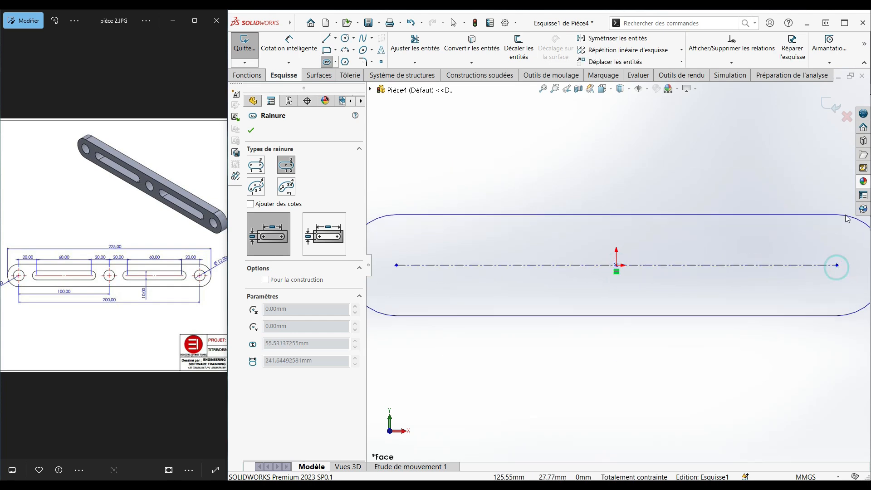
{"action": "left_click", "coordinate": [802, 232]}
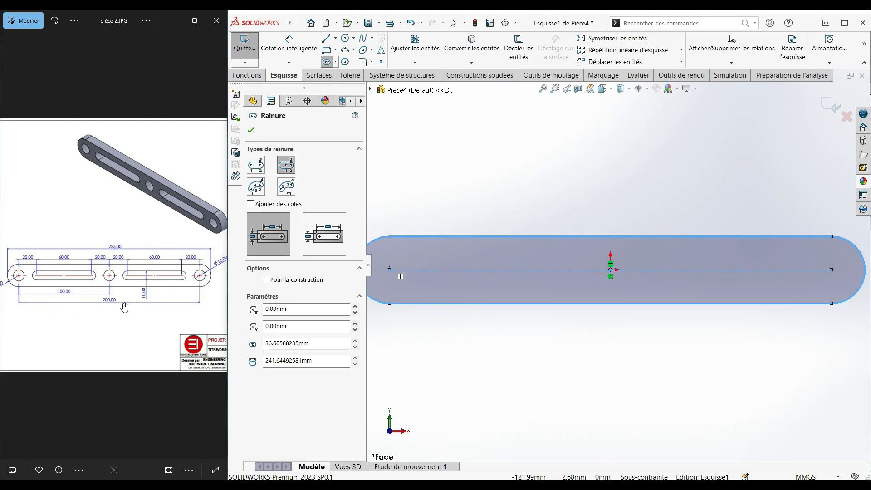
- Dimension the slot's centerline between the two arc centers at 200 mm
{"action": "left_click", "coordinate": [289, 43]}
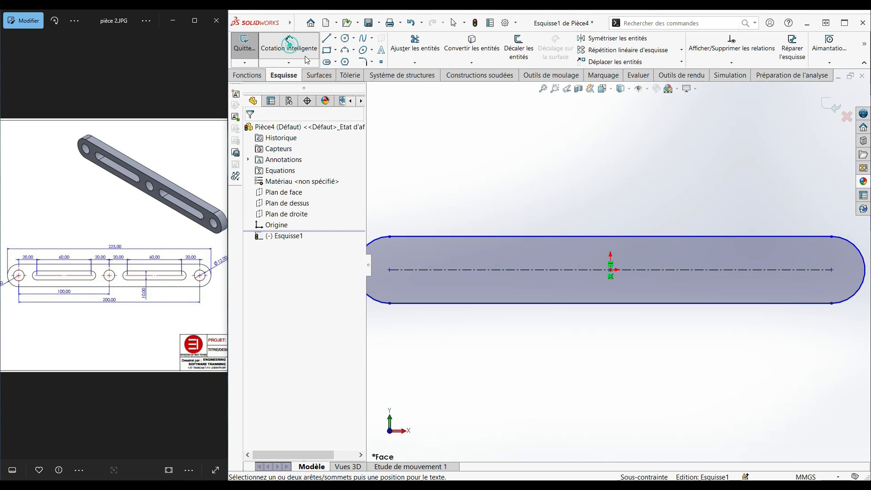
{"action": "left_click", "coordinate": [542, 271]}
{"action": "left_click", "coordinate": [570, 362]}
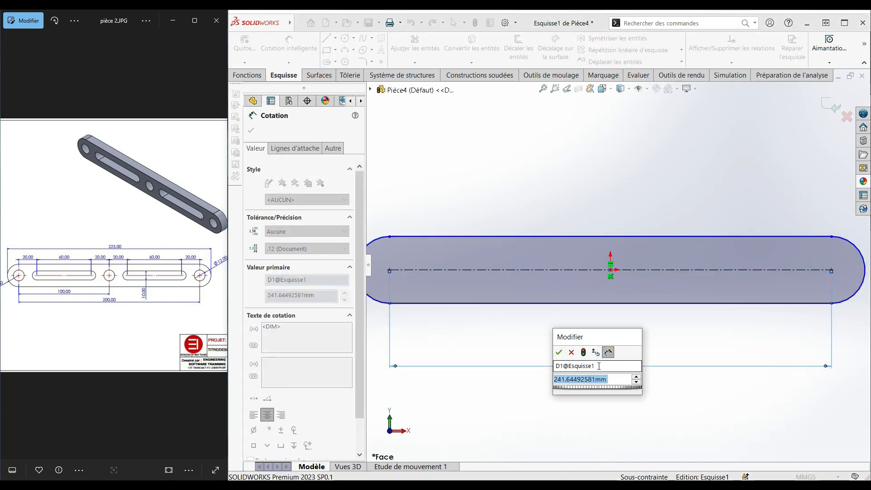
{"action": "type", "text": "200"}
{"action": "key", "text": "Return"}
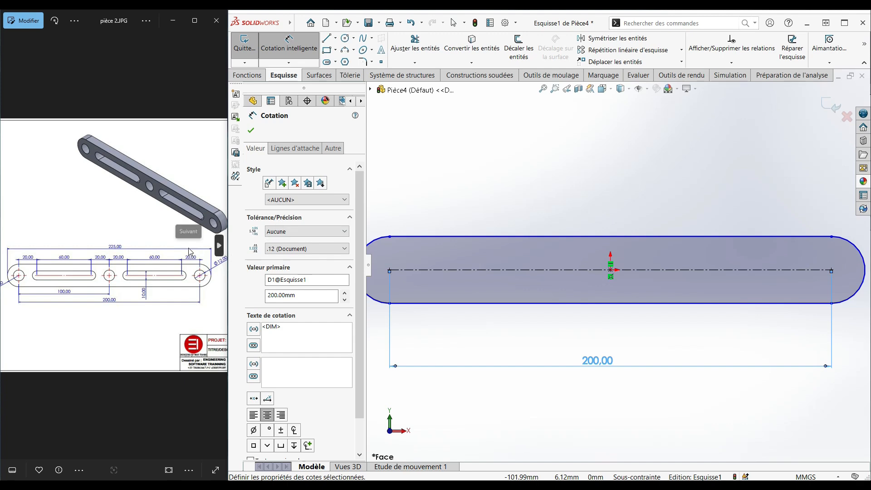
- Dimension the slot's left end arc with a radius of 12.5 mm
{"action": "scroll", "coordinate": [157, 282], "scroll_direction": "down", "scroll_amount": 1}
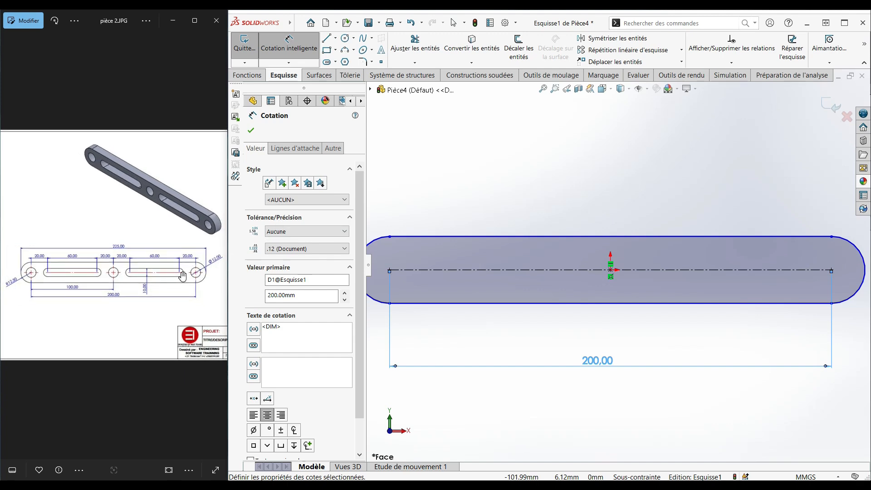
{"action": "scroll", "coordinate": [20, 254], "scroll_direction": "up", "scroll_amount": 1}
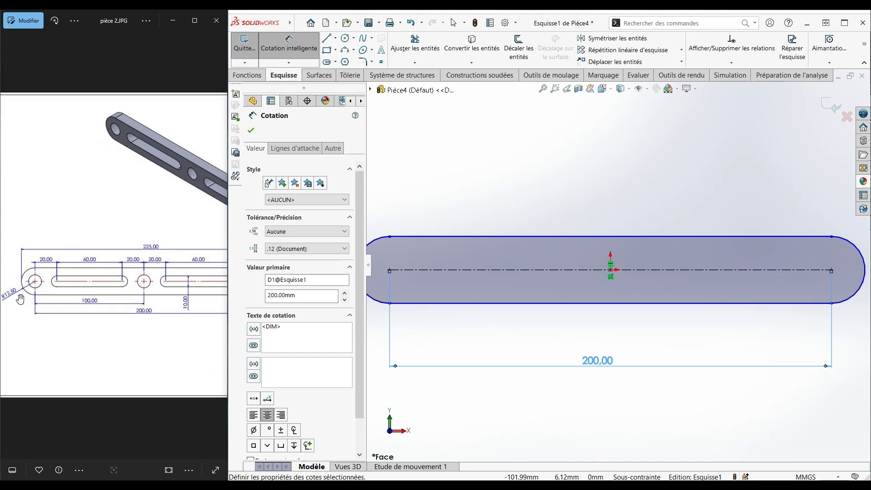
{"action": "scroll", "coordinate": [543, 235], "scroll_direction": "up", "scroll_amount": 3}
{"action": "scroll", "coordinate": [499, 245], "scroll_direction": "down", "scroll_amount": 4}
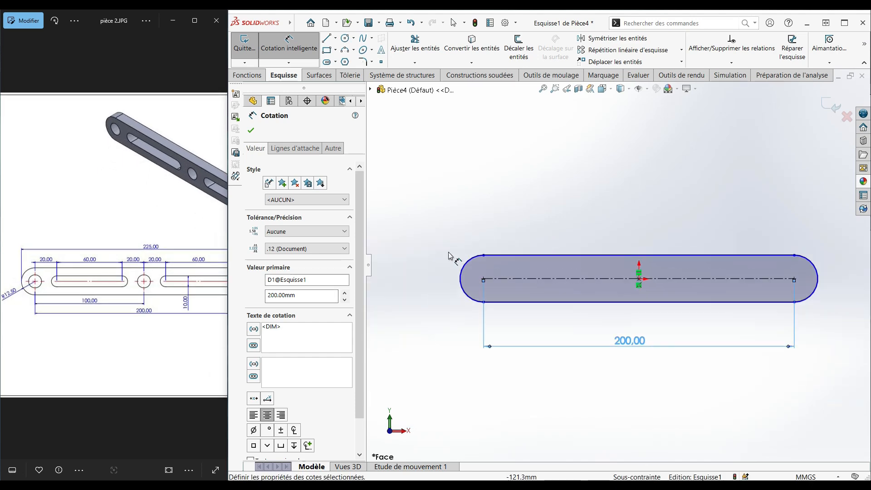
{"action": "scroll", "coordinate": [470, 260], "scroll_direction": "up", "scroll_amount": 1}
{"action": "left_click", "coordinate": [481, 266]}
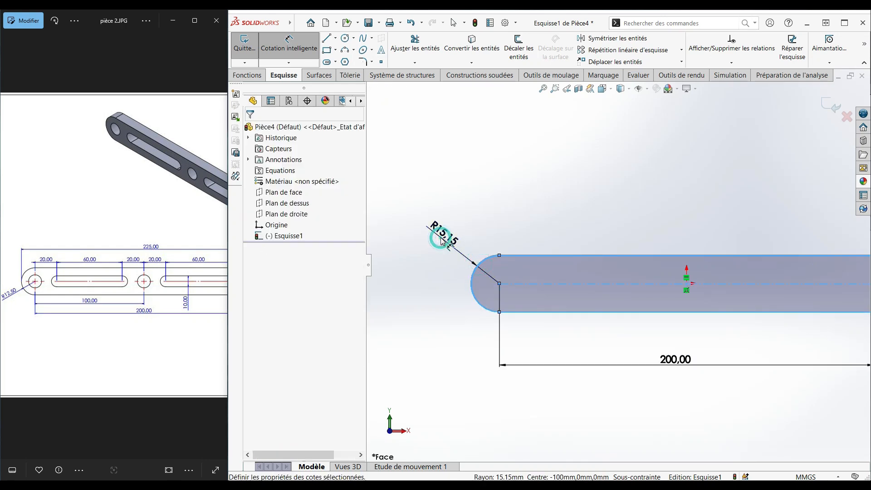
{"action": "left_click", "coordinate": [443, 240]}
{"action": "type", "text": "12.5"}
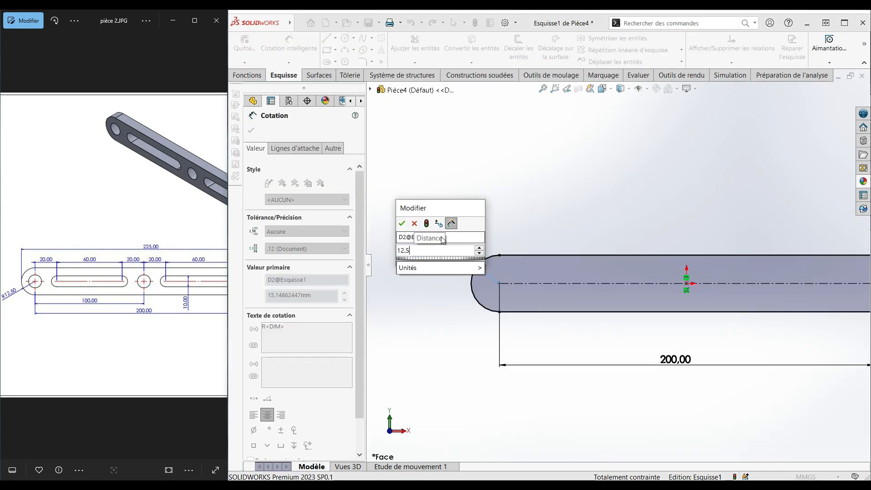
{"action": "key", "text": "Return"}
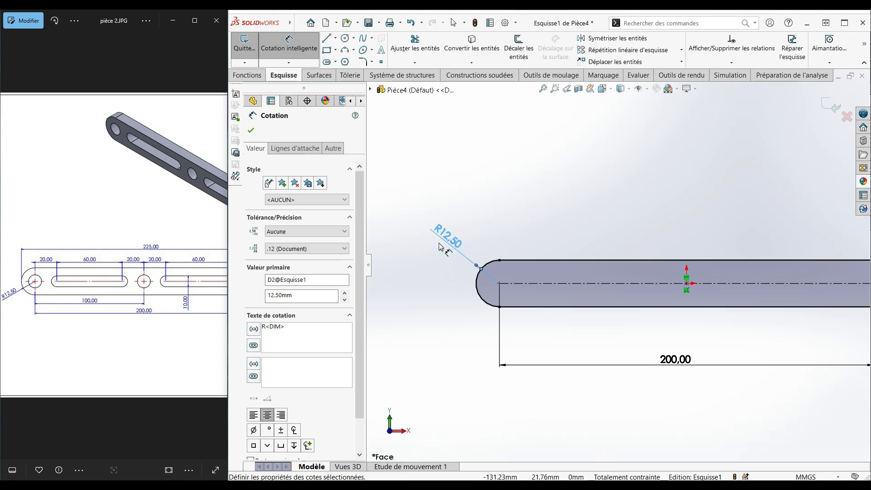
- Sketch circles at the slot's left arc center, right arc center and origin, with radii of about 6.2, 7.2 and 9.4 mm
{"action": "scroll", "coordinate": [584, 268], "scroll_direction": "down", "scroll_amount": 3}
{"action": "scroll", "coordinate": [726, 290], "scroll_direction": "up", "scroll_amount": 2}
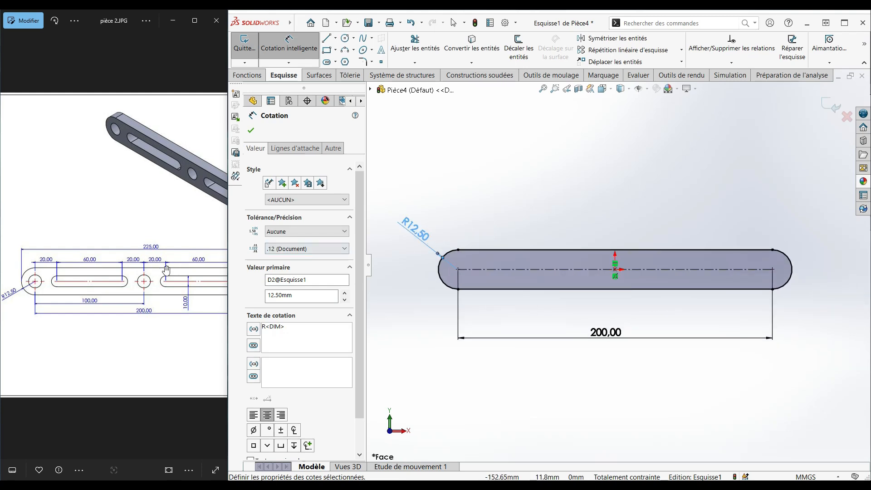
{"action": "scroll", "coordinate": [167, 270], "scroll_direction": "down", "scroll_amount": 1}
{"action": "scroll", "coordinate": [167, 266], "scroll_direction": "up", "scroll_amount": 1}
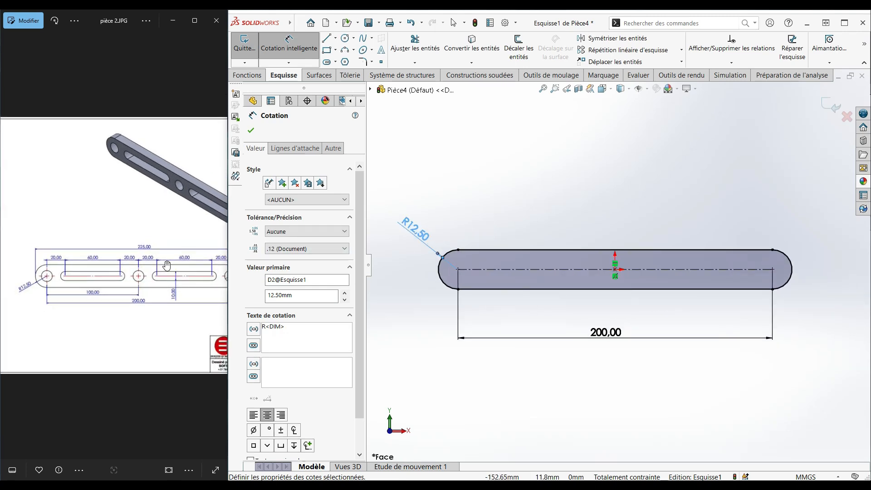
{"action": "left_click_drag", "start_coordinate": [158, 287], "coordinate": [141, 288]}
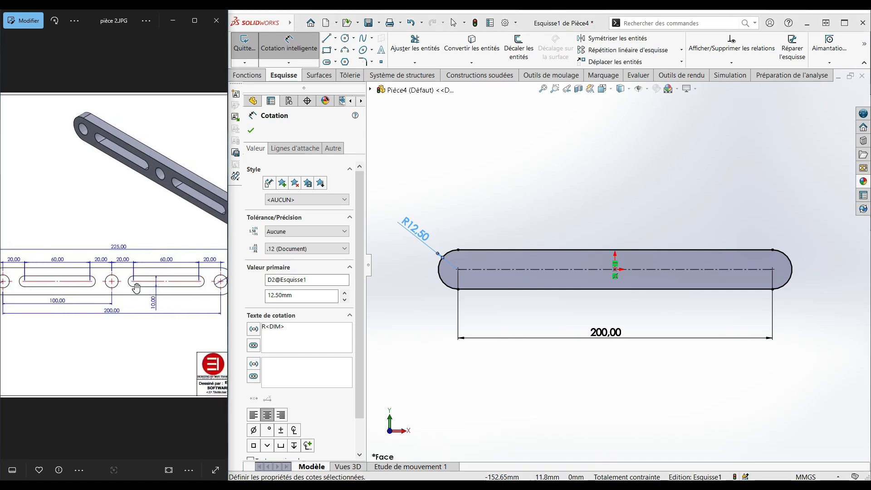
{"action": "scroll", "coordinate": [138, 288], "scroll_direction": "down", "scroll_amount": 1}
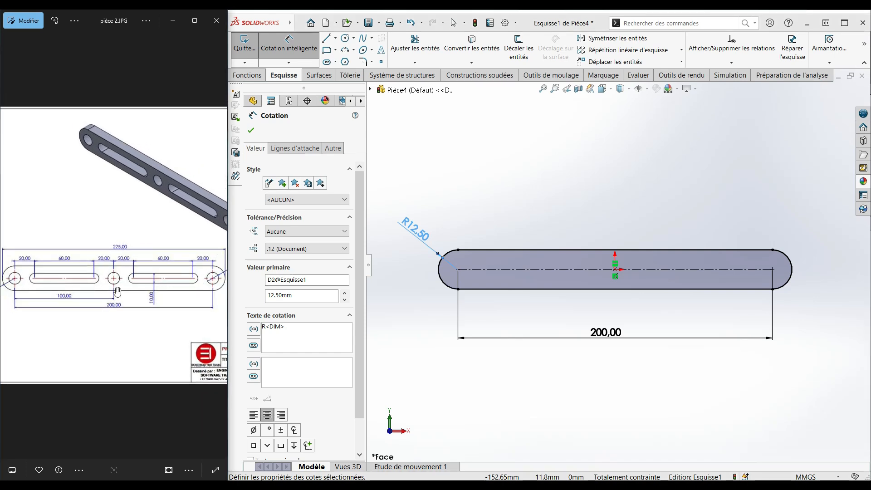
{"action": "left_click", "coordinate": [345, 38]}
{"action": "left_click", "coordinate": [458, 270]}
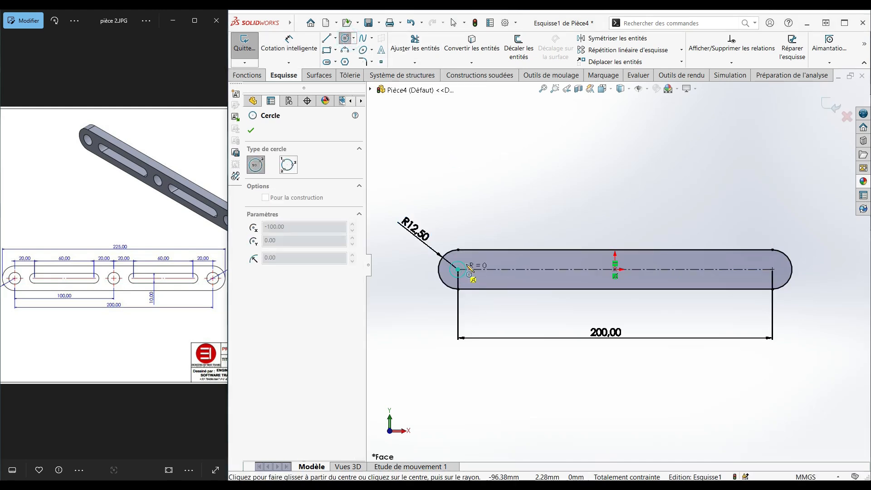
{"action": "left_click", "coordinate": [468, 269]}
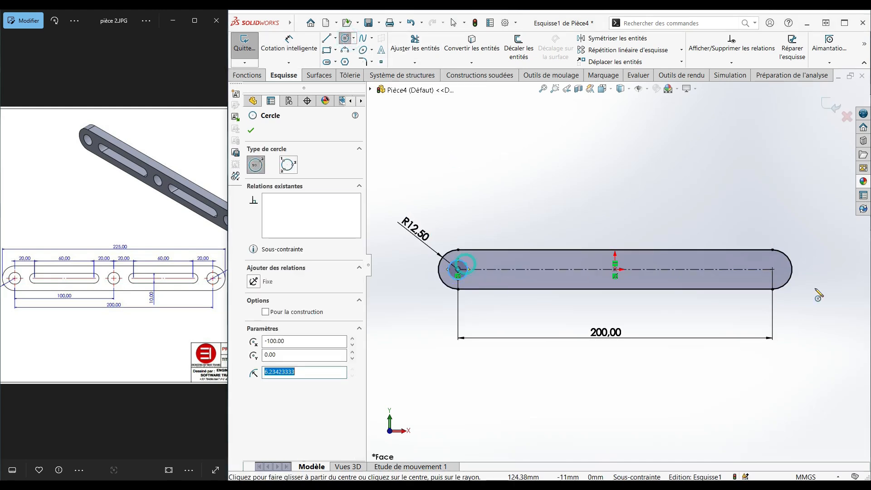
{"action": "left_click", "coordinate": [772, 270]}
{"action": "left_click", "coordinate": [782, 270]}
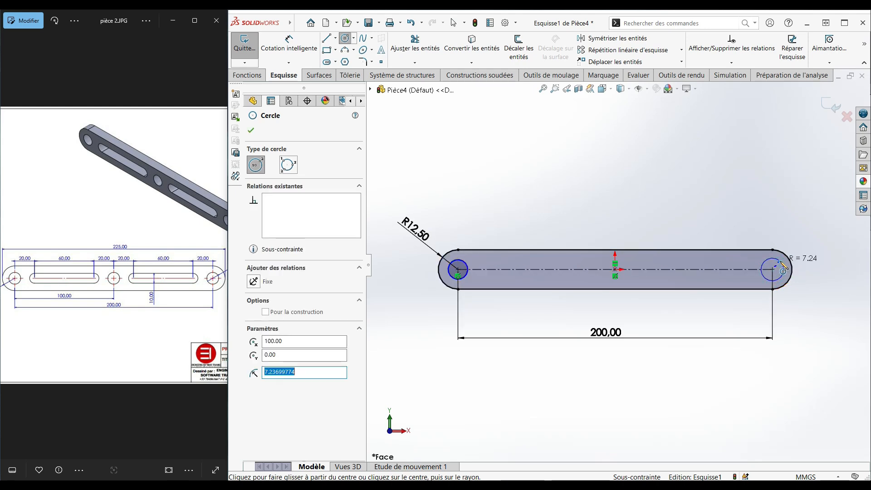
{"action": "left_click", "coordinate": [616, 271]}
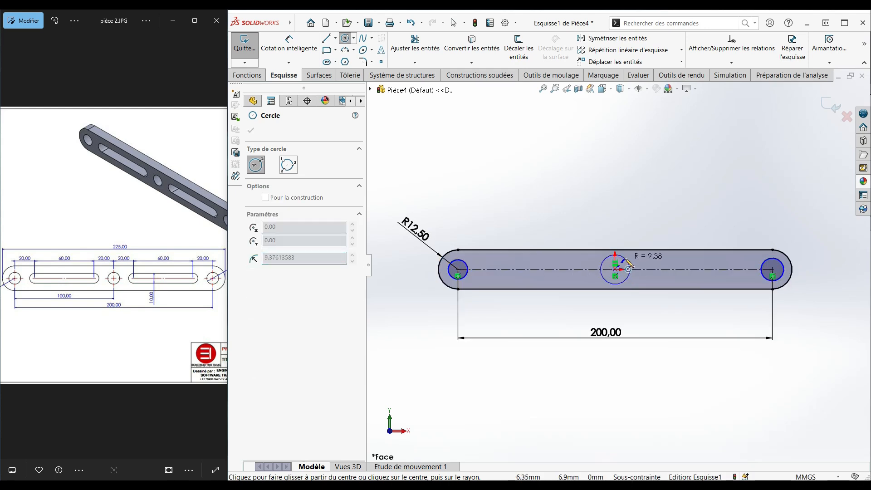
{"action": "left_click", "coordinate": [629, 267]}
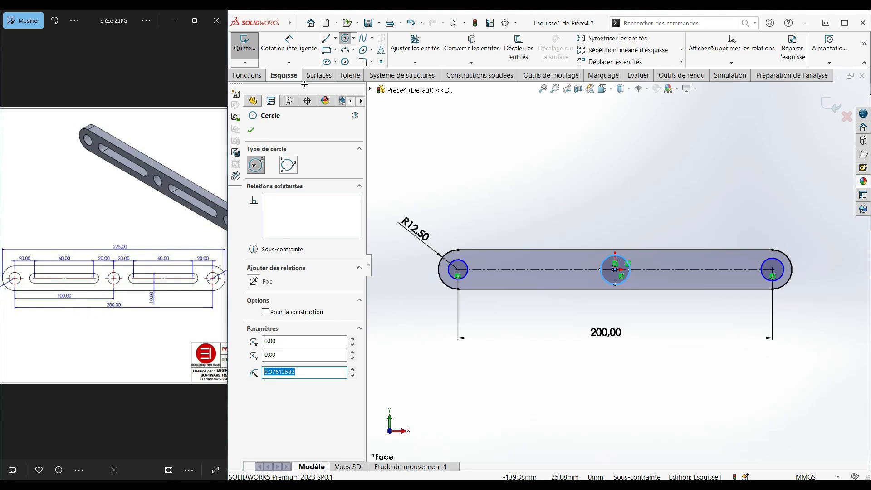
- Dimension the left end circle with a diameter of 12 mm
{"action": "left_click", "coordinate": [289, 44]}
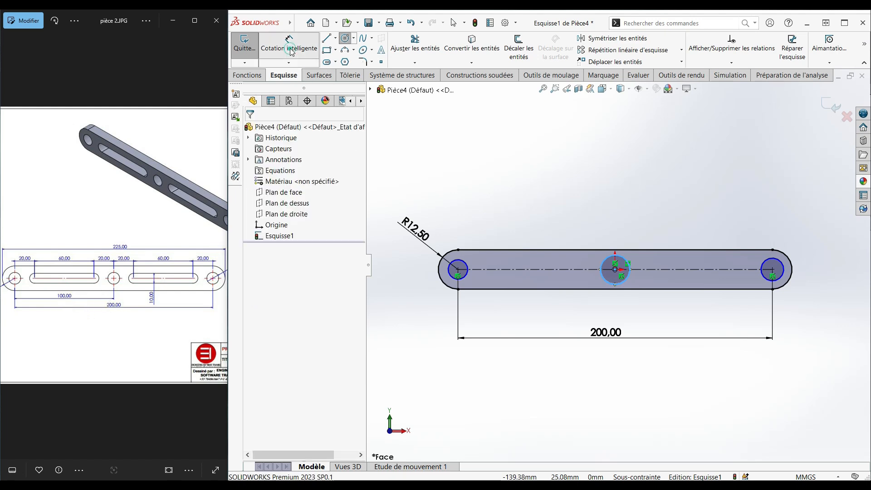
{"action": "left_click", "coordinate": [454, 260]}
{"action": "left_click", "coordinate": [443, 216]}
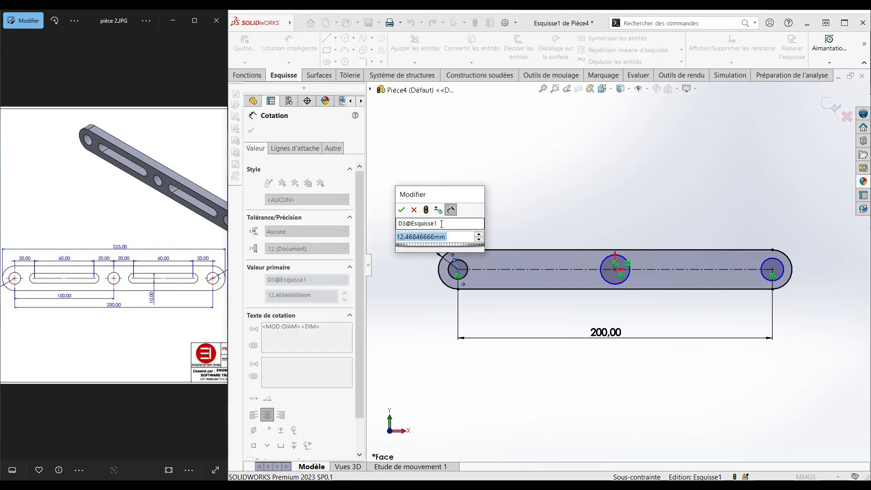
{"action": "scroll", "coordinate": [173, 267], "scroll_direction": "down", "scroll_amount": 1}
{"action": "left_click_drag", "start_coordinate": [173, 267], "coordinate": [165, 267]}
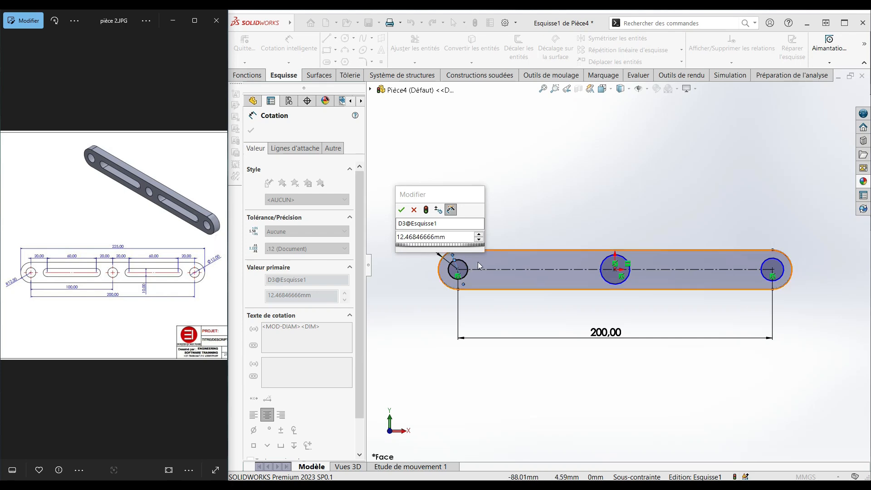
{"action": "left_click", "coordinate": [447, 240]}
{"action": "type", "text": "12"}
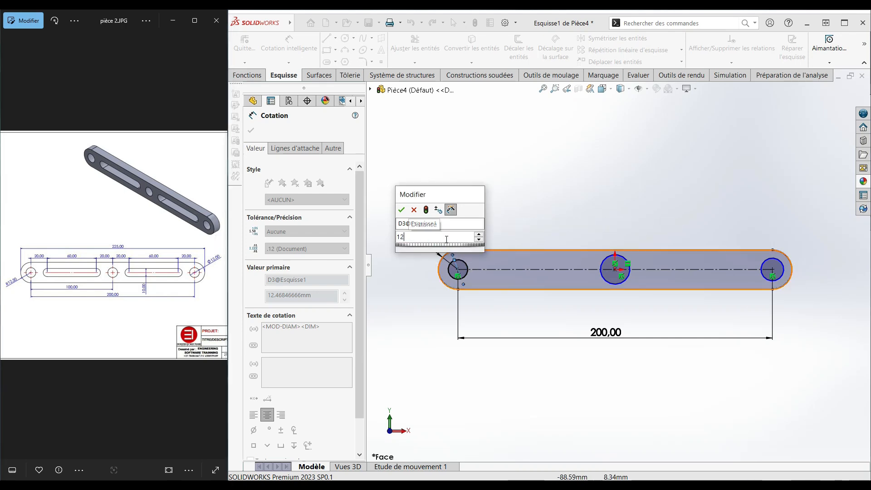
{"action": "key", "text": "Return"}
{"action": "key", "text": "Escape"}
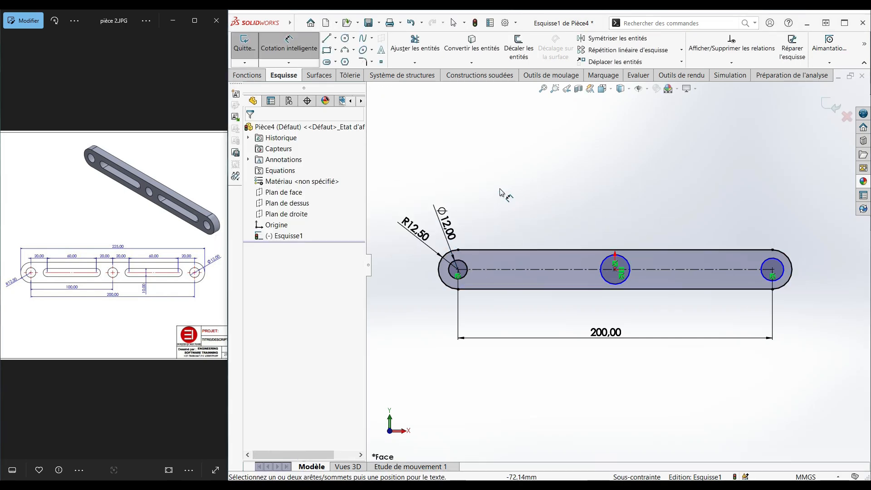
{"action": "key", "text": "Escape"}
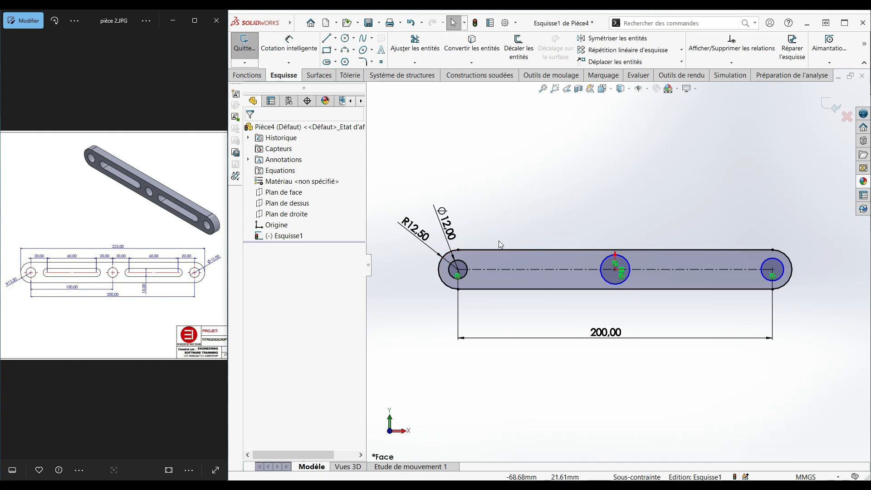
- Apply an Equal relation to the three hole circles at the two arc centers and the origin
{"action": "left_click", "coordinate": [463, 268]}
{"action": "left_click", "coordinate": [614, 264], "text": "ctrl"}
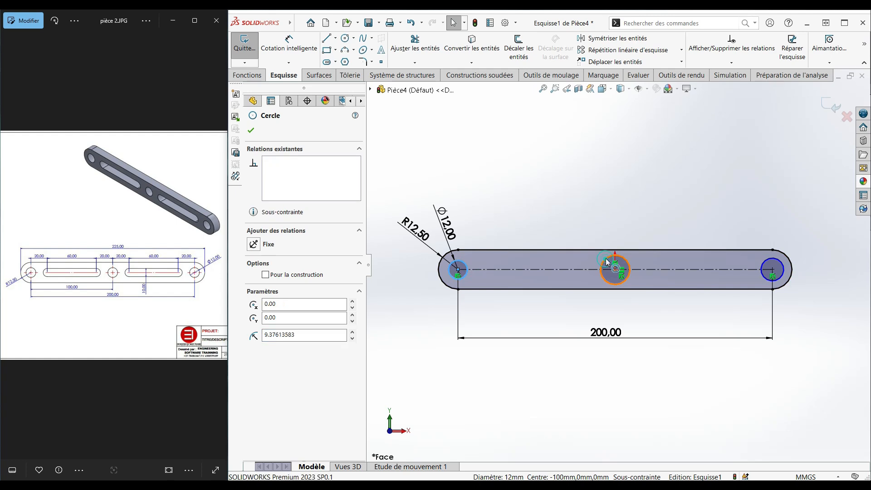
{"action": "left_click", "coordinate": [770, 261], "text": "ctrl"}
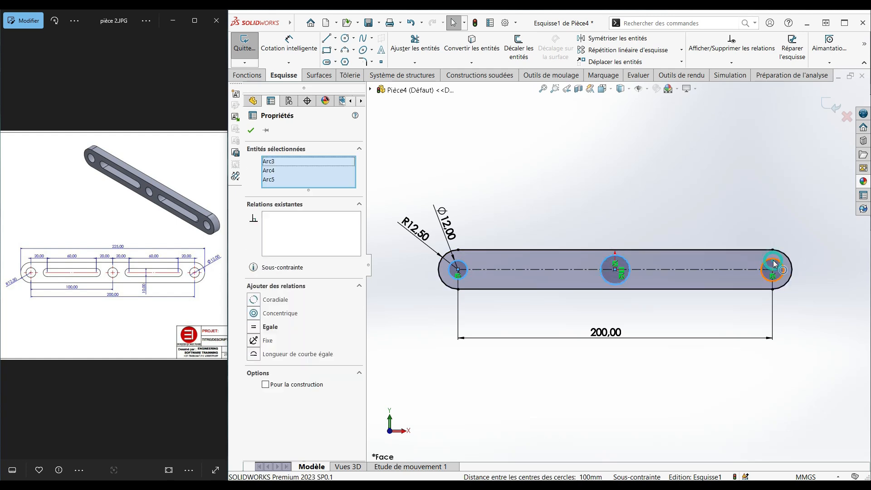
{"action": "left_click", "coordinate": [779, 222]}
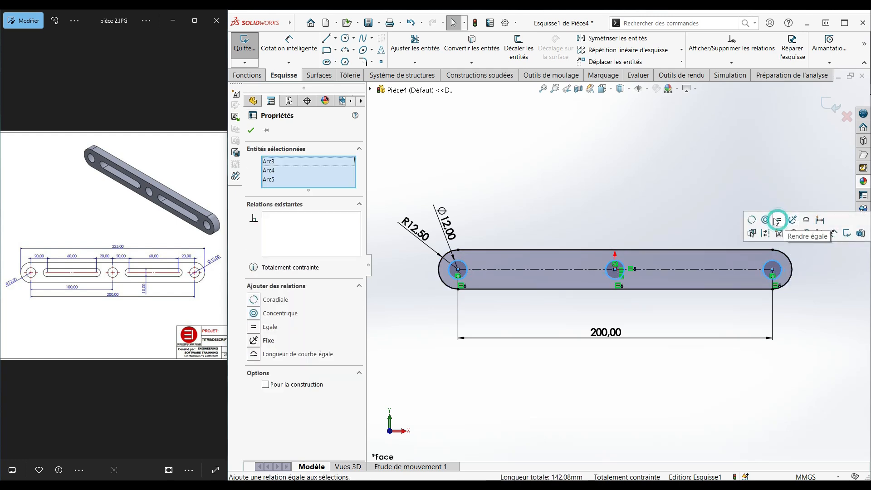
{"action": "left_click", "coordinate": [560, 189]}
{"action": "scroll", "coordinate": [726, 263], "scroll_direction": "down", "scroll_amount": 1}
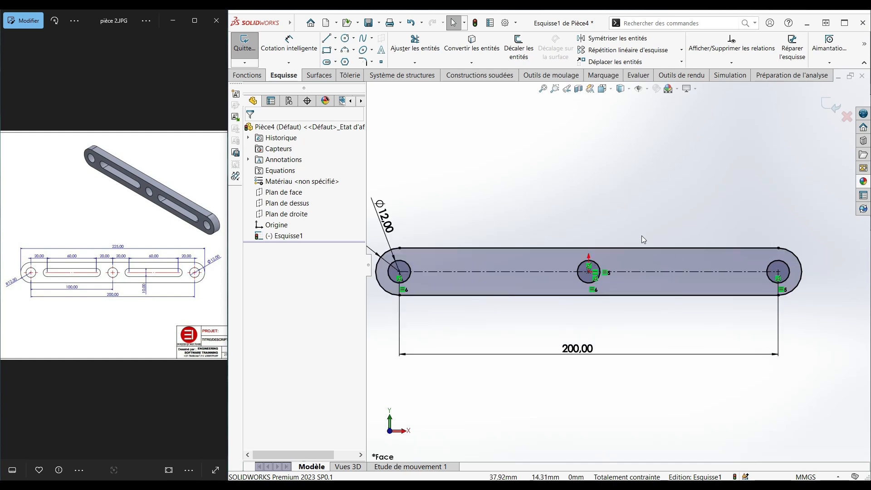
- Sketch a straight slot on the centerline between the left and middle holes, about 48 mm between centers and 11 mm wide
{"action": "scroll", "coordinate": [83, 279], "scroll_direction": "up", "scroll_amount": 2}
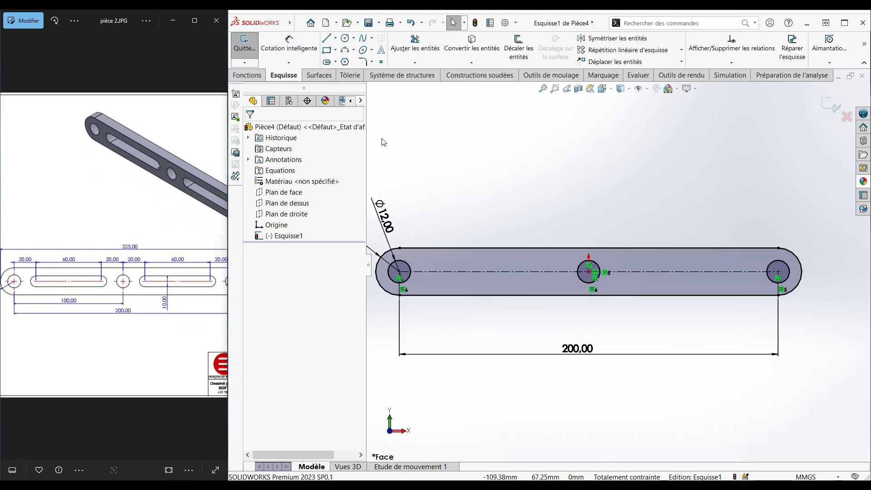
{"action": "left_click", "coordinate": [337, 62]}
{"action": "left_click", "coordinate": [337, 62]}
{"action": "left_click", "coordinate": [337, 62]}
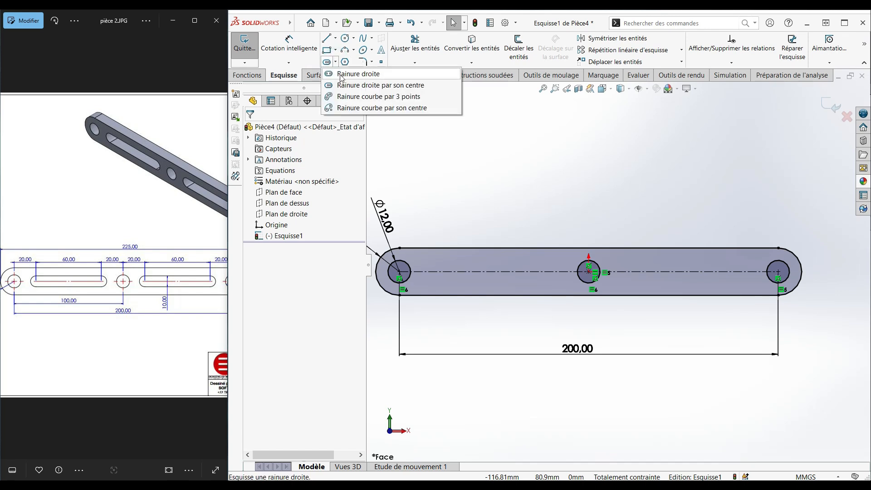
{"action": "left_click", "coordinate": [358, 74]}
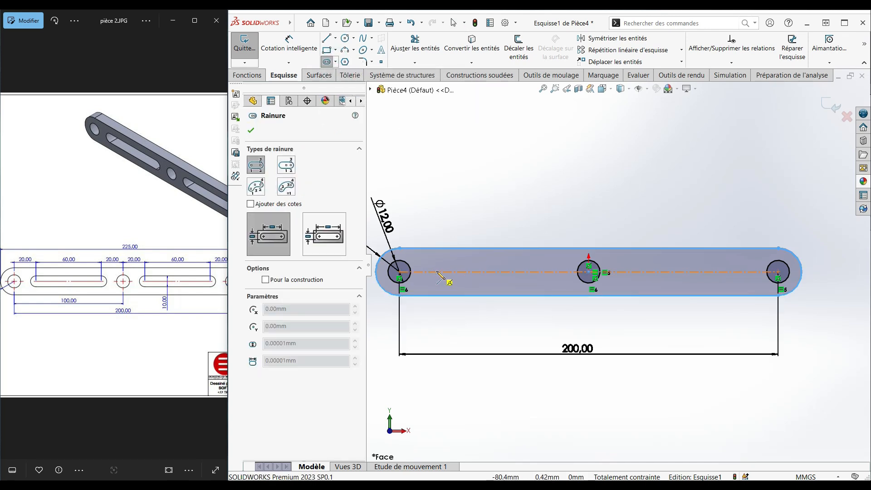
{"action": "left_click", "coordinate": [399, 271]}
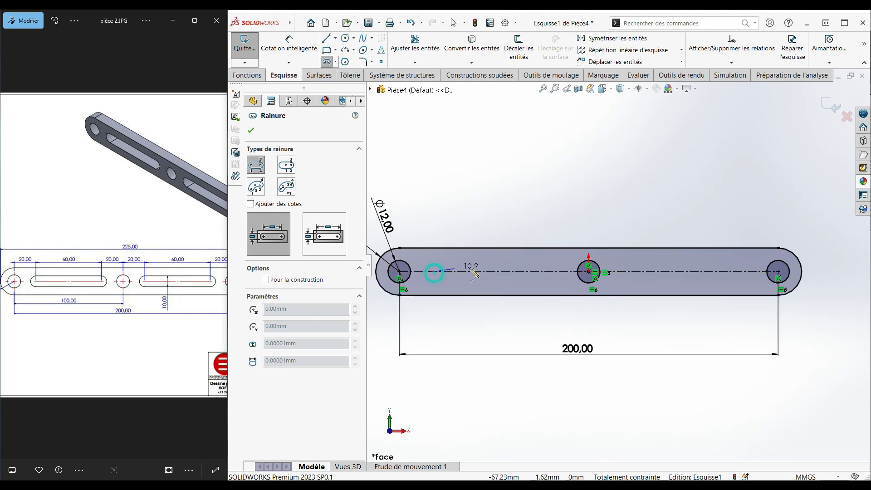
{"action": "left_click", "coordinate": [527, 272]}
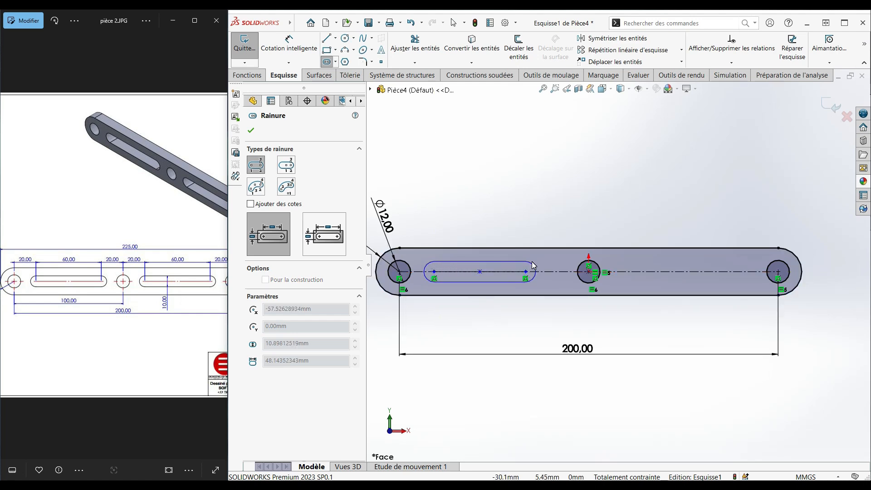
{"action": "left_click", "coordinate": [531, 261]}
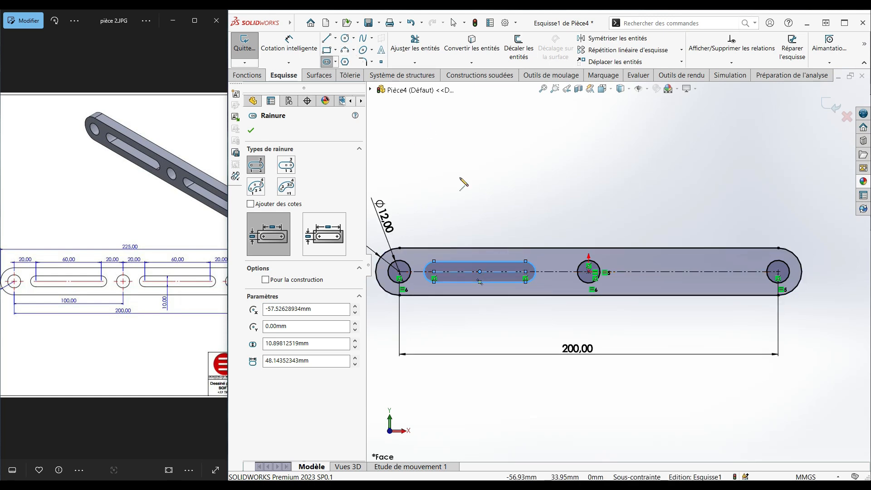
- Dimension the distance from the left hole's center to the inner slot's left arc center at 20 mm
{"action": "mouse_move", "coordinate": [274, 26]}
{"action": "left_click", "coordinate": [296, 43]}
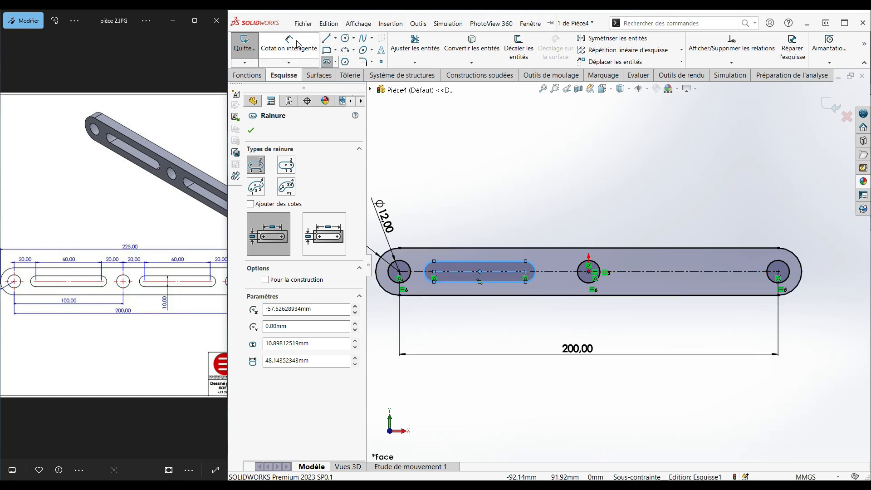
{"action": "left_click", "coordinate": [407, 265]}
{"action": "left_click", "coordinate": [431, 268]}
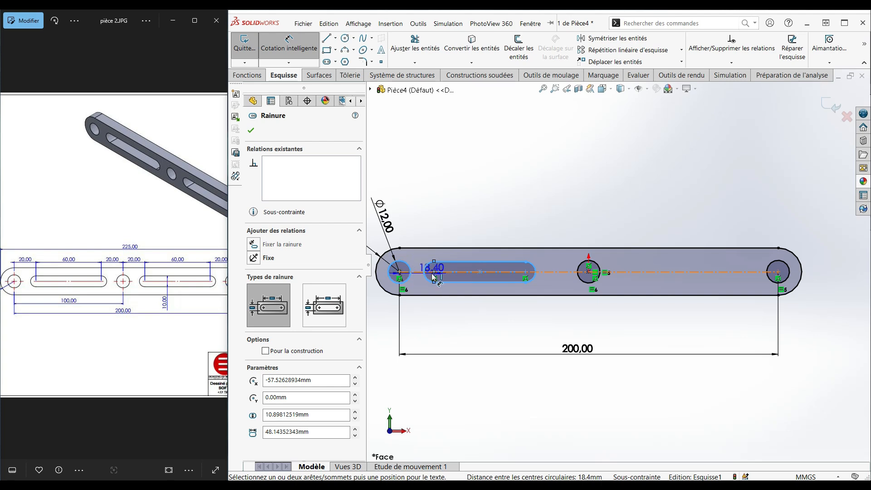
{"action": "left_click", "coordinate": [442, 215]}
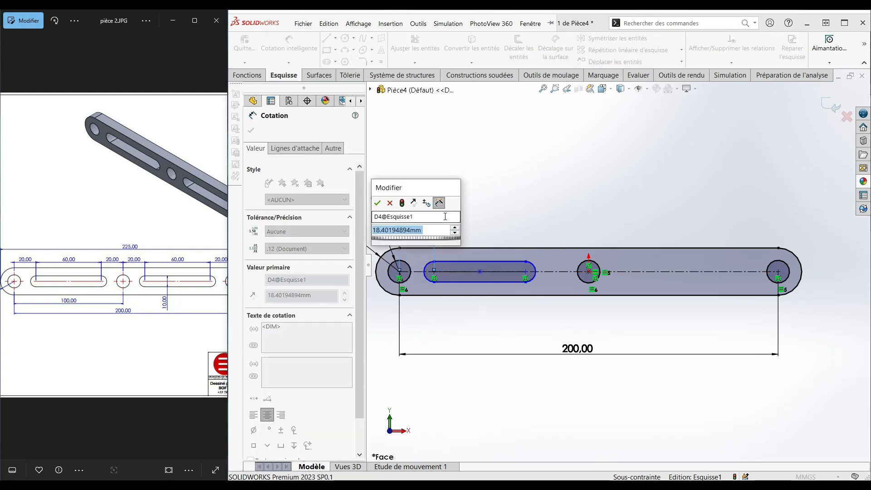
{"action": "type", "text": "20"}
{"action": "key", "text": "Return"}
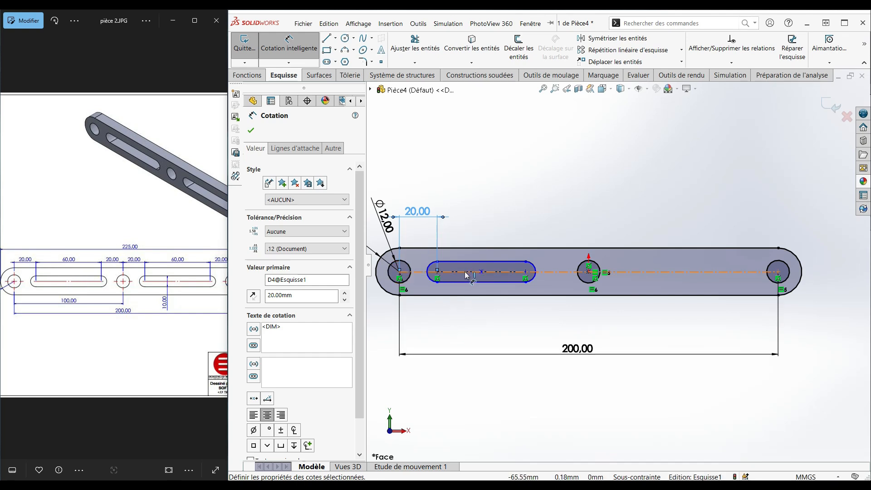
- Dimension the inner slot's length between its two arc centers at 60 mm
{"action": "left_click", "coordinate": [526, 275]}
{"action": "left_click", "coordinate": [526, 272]}
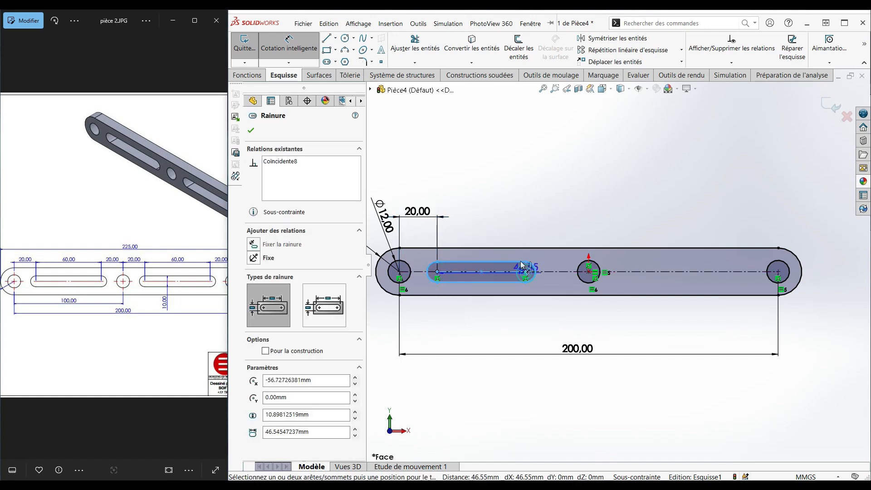
{"action": "left_click", "coordinate": [474, 217]}
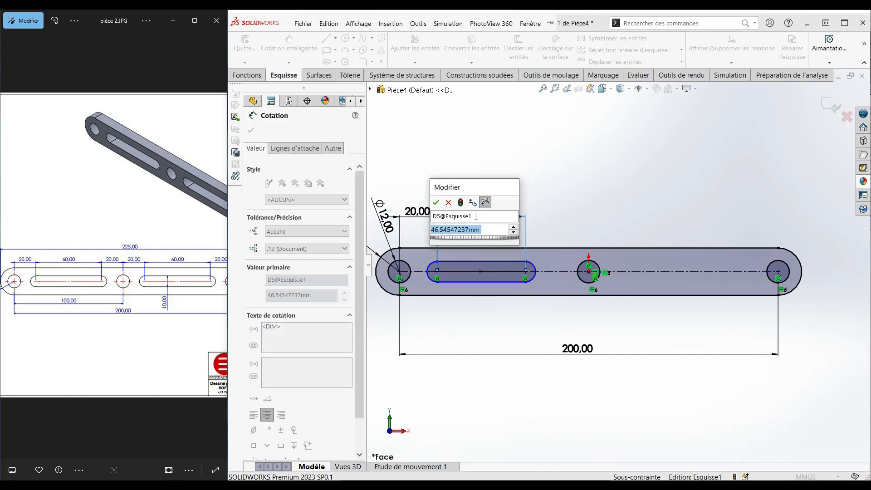
{"action": "type", "text": "60"}
{"action": "key", "text": "Return"}
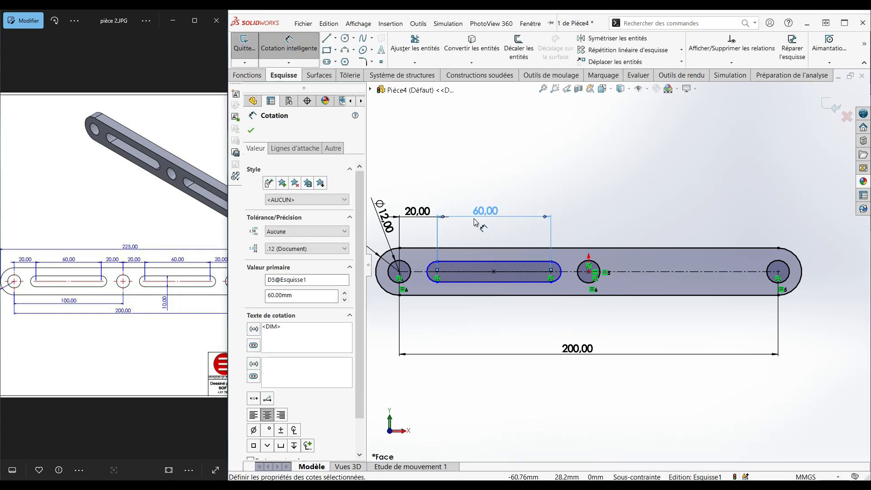
{"action": "left_click", "coordinate": [558, 198]}
{"action": "scroll", "coordinate": [132, 288], "scroll_direction": "down", "scroll_amount": 2}
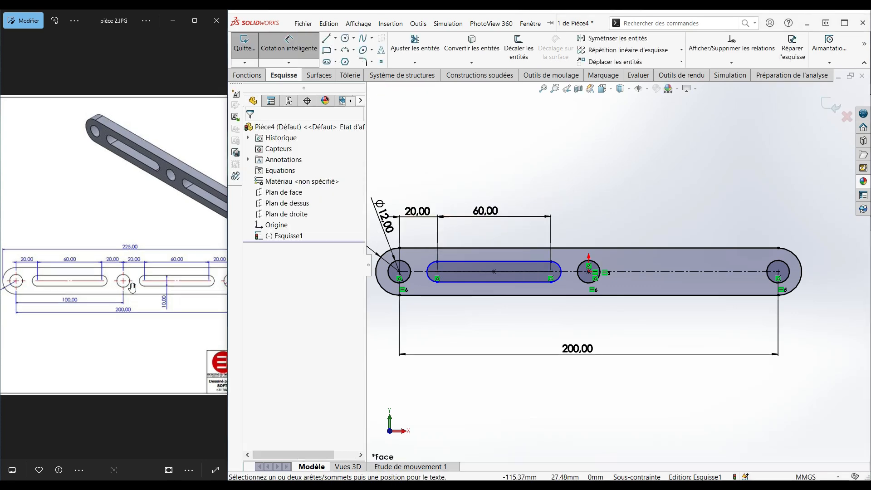
{"action": "scroll", "coordinate": [134, 287], "scroll_direction": "up", "scroll_amount": 2}
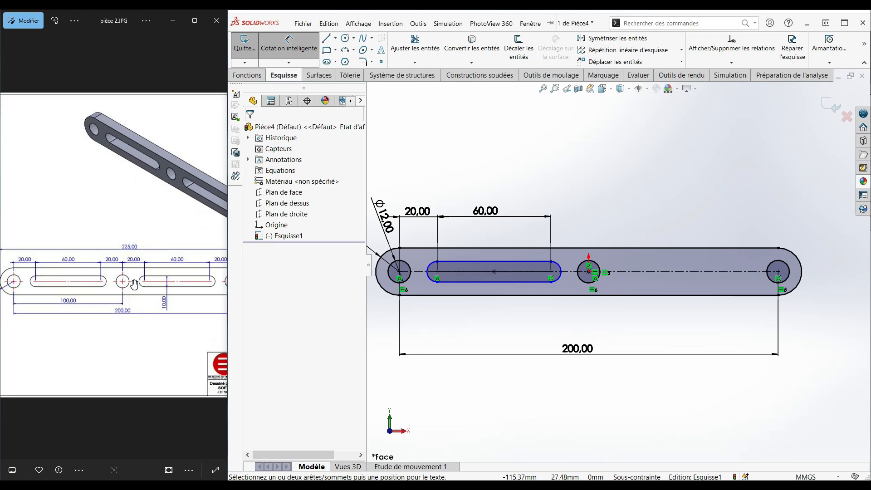
{"action": "scroll", "coordinate": [128, 292], "scroll_direction": "down", "scroll_amount": 3}
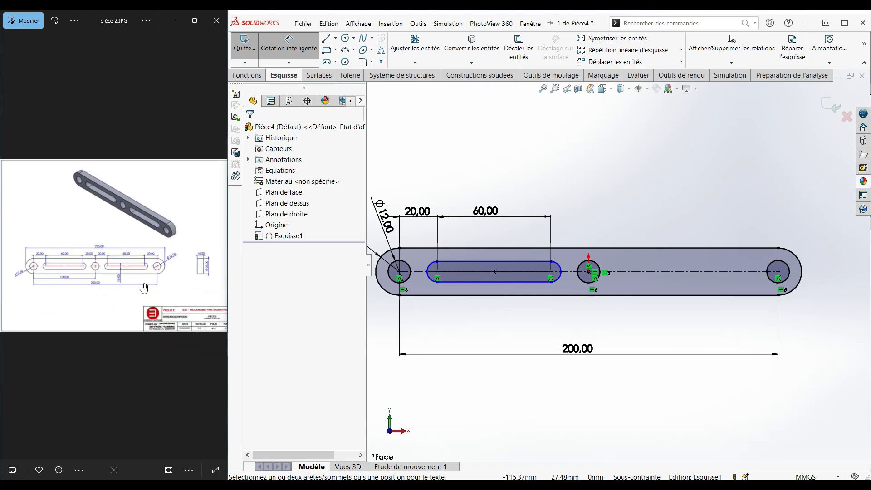
{"action": "scroll", "coordinate": [98, 263], "scroll_direction": "up", "scroll_amount": 2}
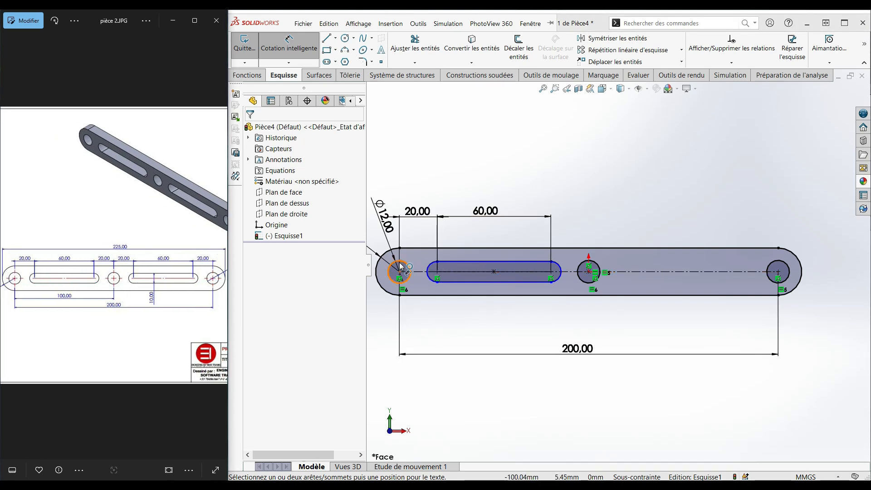
{"action": "scroll", "coordinate": [434, 299], "scroll_direction": "down", "scroll_amount": 1}
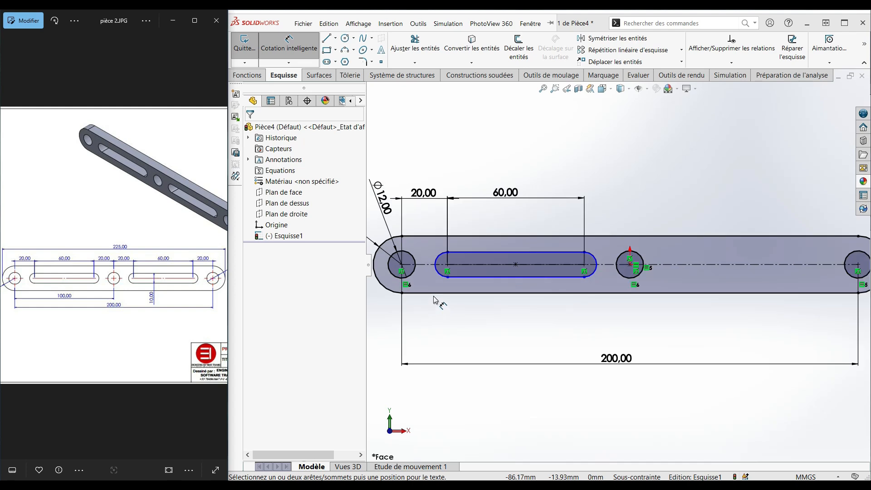
{"action": "scroll", "coordinate": [434, 295], "scroll_direction": "up", "scroll_amount": 1}
{"action": "left_click", "coordinate": [466, 272]}
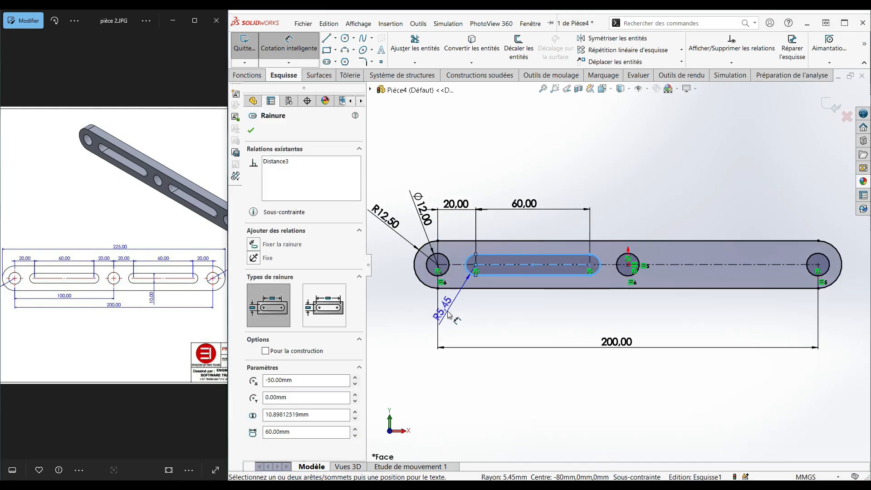
{"action": "left_click", "coordinate": [456, 313]}
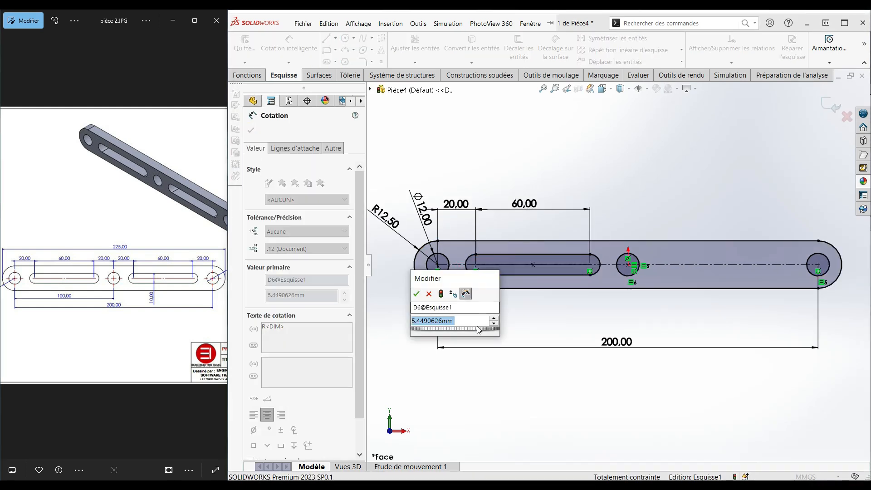
{"action": "key", "text": "Return"}
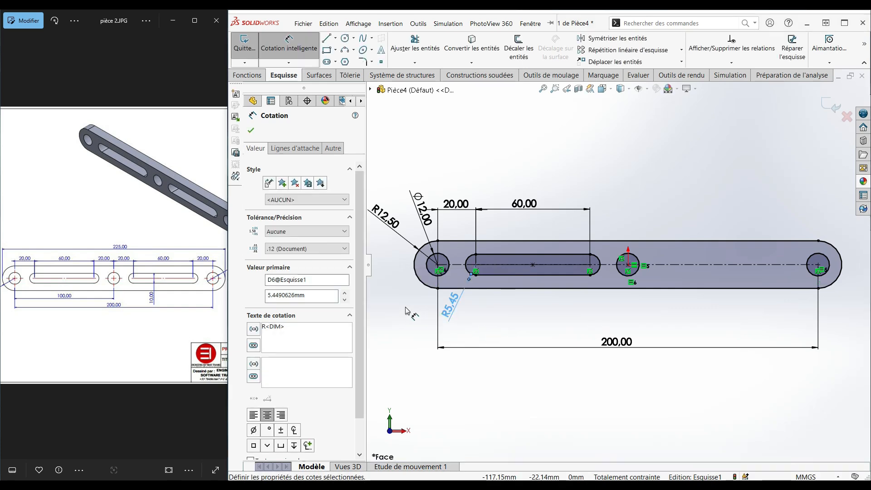
{"action": "key", "text": "Delete"}
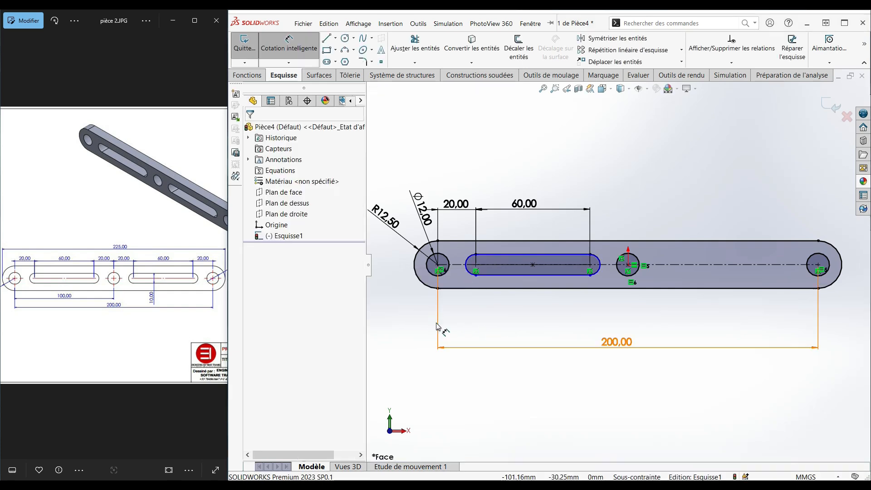
- Dimension the inner slot's width between its two straight edges at 12 mm
{"action": "left_click", "coordinate": [514, 277]}
{"action": "left_click", "coordinate": [511, 254]}
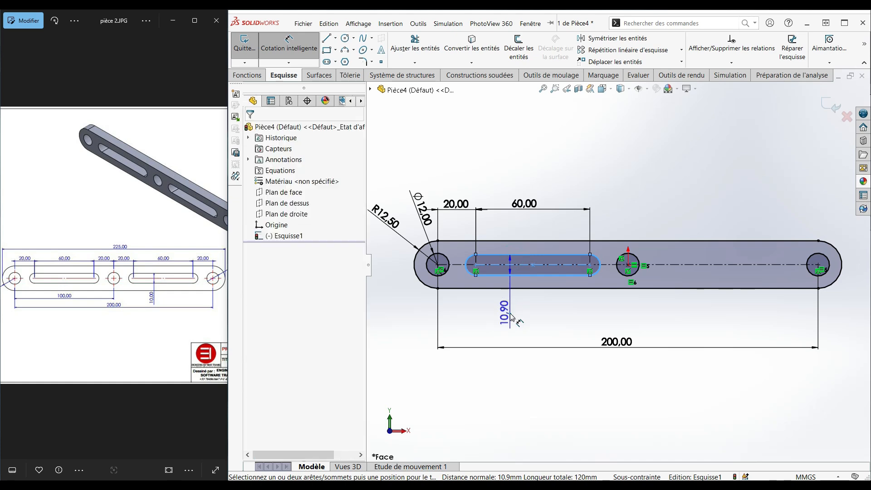
{"action": "left_click", "coordinate": [511, 317]}
{"action": "key", "text": "Return"}
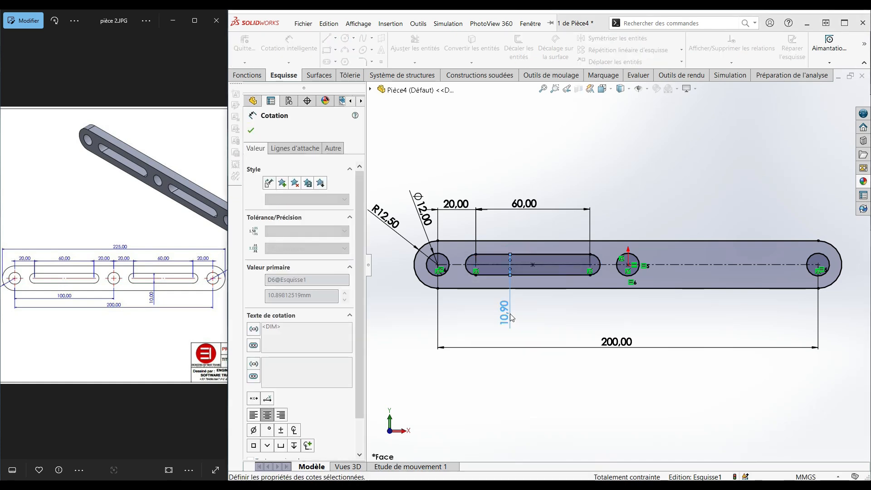
{"action": "left_click", "coordinate": [562, 334]}
- Draw a vertical construction line about 50 mm long upward from the origin
{"action": "scroll", "coordinate": [540, 334], "scroll_direction": "up", "scroll_amount": 4}
{"action": "scroll", "coordinate": [544, 281], "scroll_direction": "down", "scroll_amount": 3}
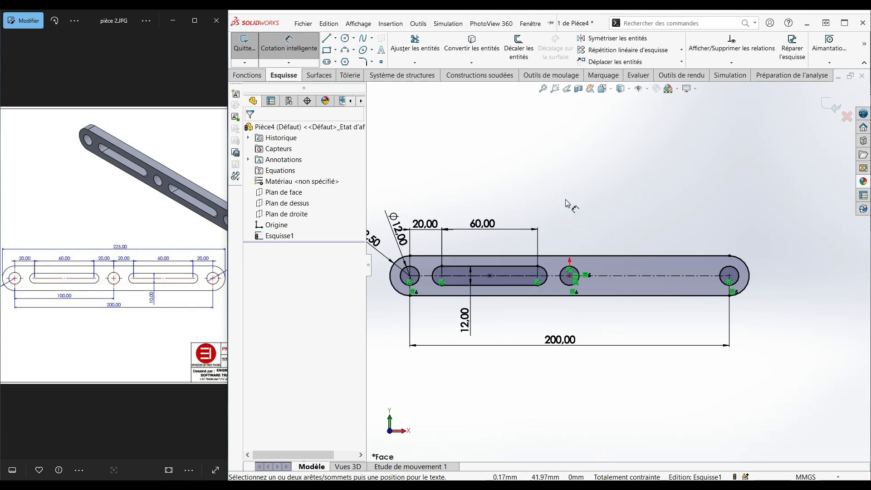
{"action": "left_click", "coordinate": [336, 39]}
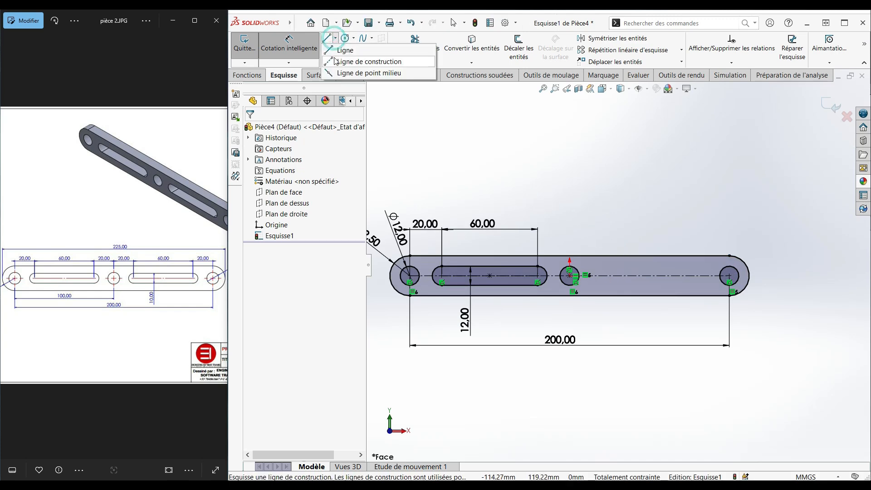
{"action": "left_click", "coordinate": [359, 60]}
{"action": "left_click", "coordinate": [571, 275]}
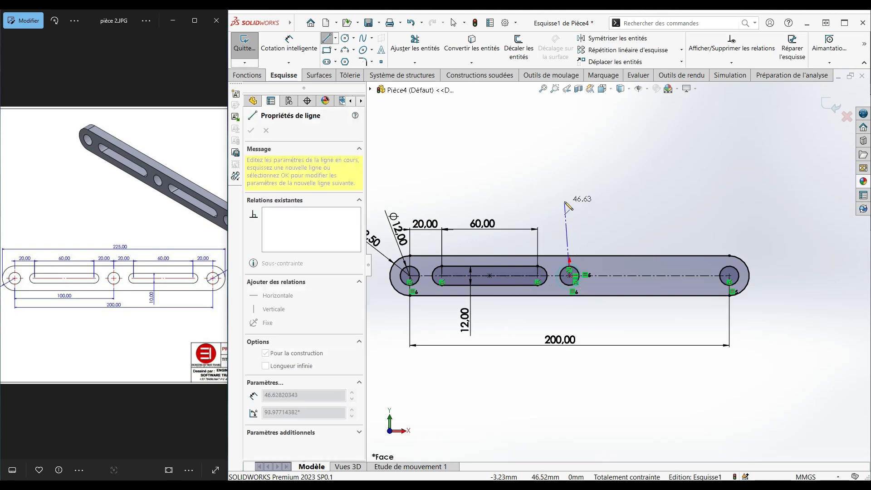
{"action": "left_click", "coordinate": [571, 196]}
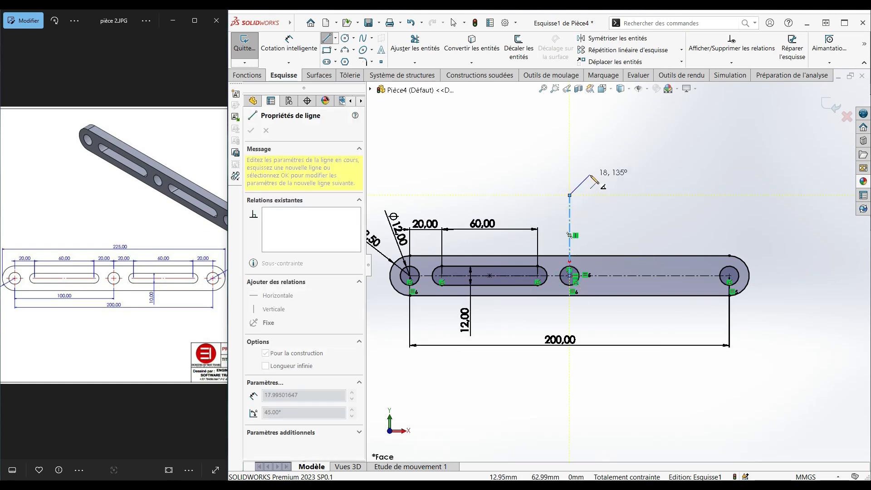
{"action": "key", "text": "Escape"}
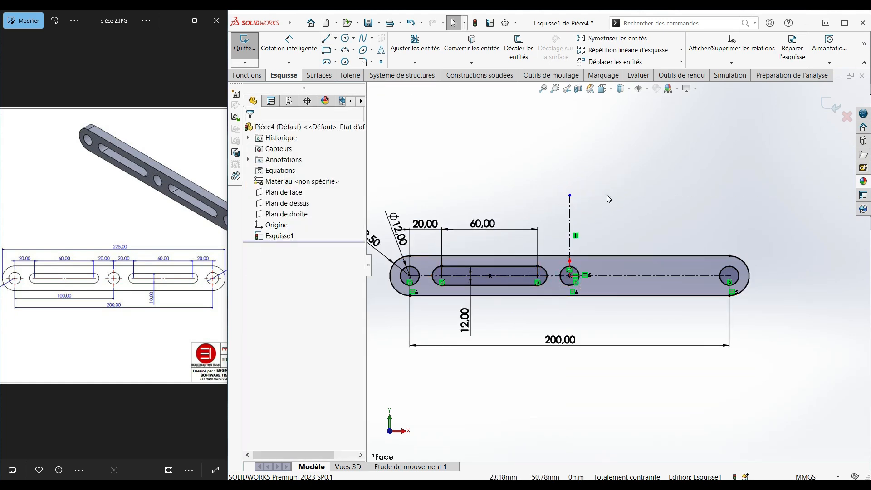
- Mirror the left inner slot about the vertical construction line, keeping the original as a copy
{"action": "left_click", "coordinate": [602, 40]}
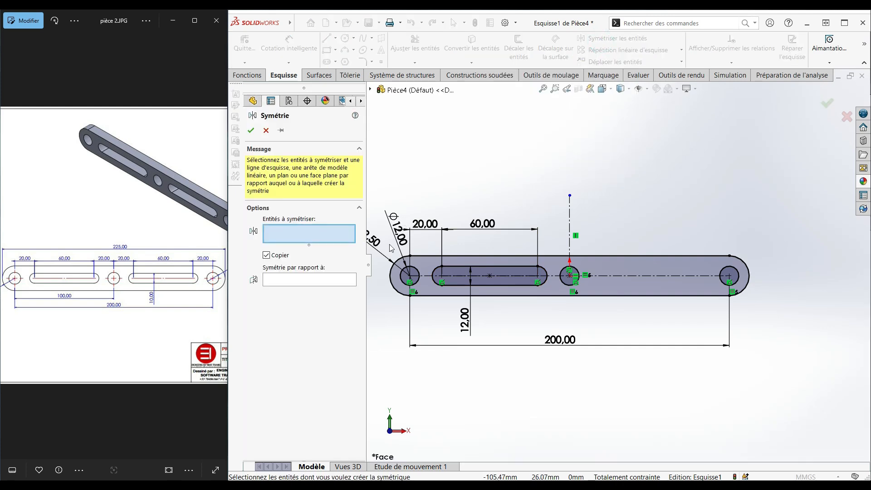
{"action": "left_click", "coordinate": [301, 279]}
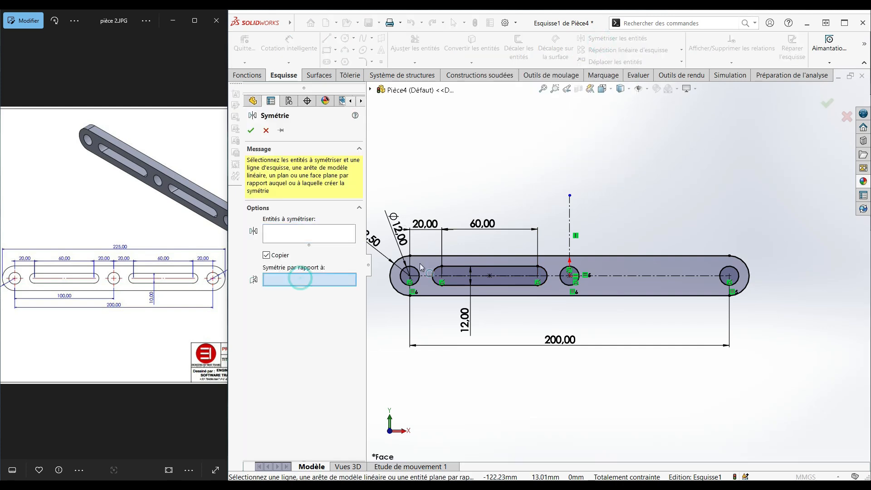
{"action": "left_click", "coordinate": [570, 221]}
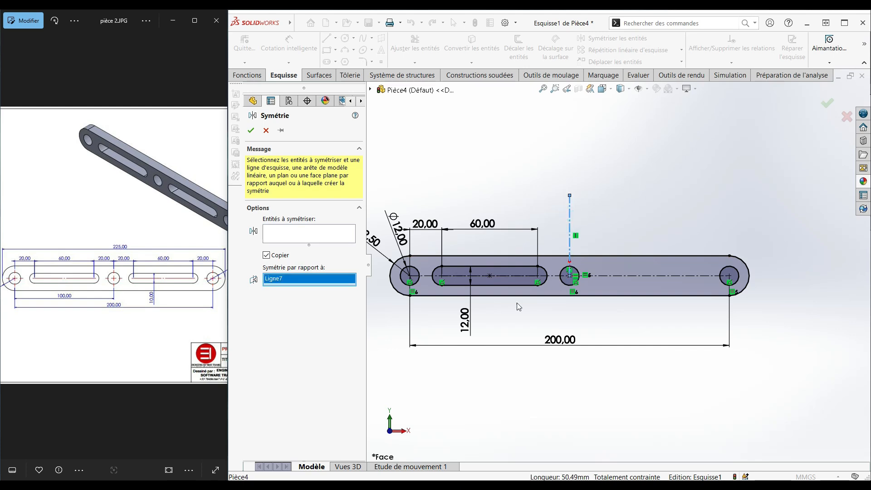
{"action": "left_click", "coordinate": [490, 273]}
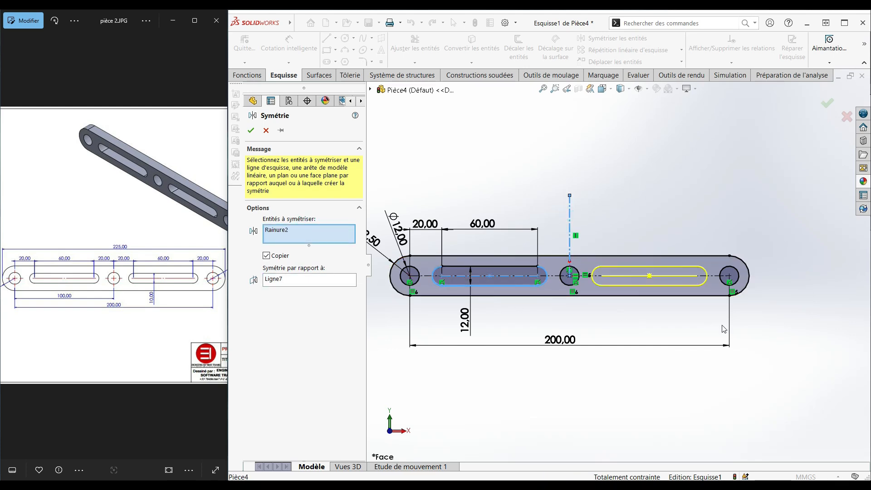
{"action": "left_click", "coordinate": [250, 133]}
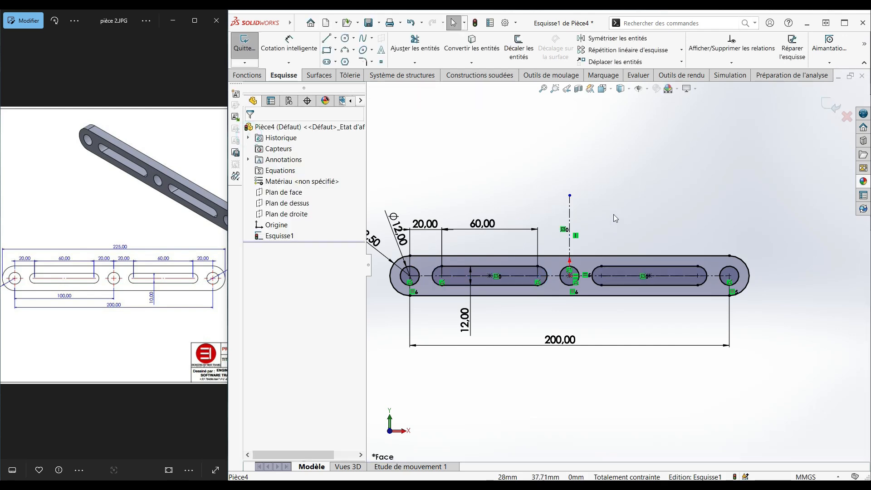
- Extrude the link bar sketch 10 mm with the mid-plane (Plan milieu) end condition, taking the thickness from the reference drawing
{"action": "scroll", "coordinate": [126, 248], "scroll_direction": "down", "scroll_amount": 3}
{"action": "scroll", "coordinate": [126, 249], "scroll_direction": "down", "scroll_amount": 2}
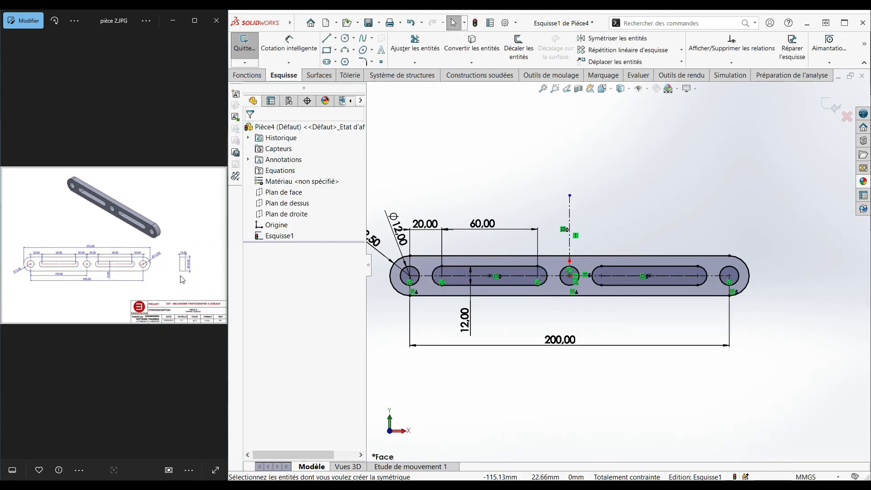
{"action": "scroll", "coordinate": [185, 266], "scroll_direction": "up", "scroll_amount": 1}
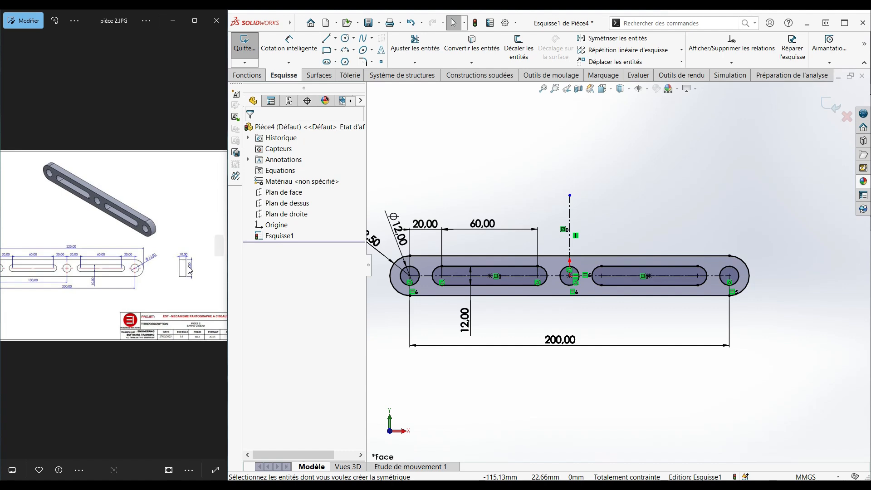
{"action": "scroll", "coordinate": [166, 265], "scroll_direction": "down", "scroll_amount": 1}
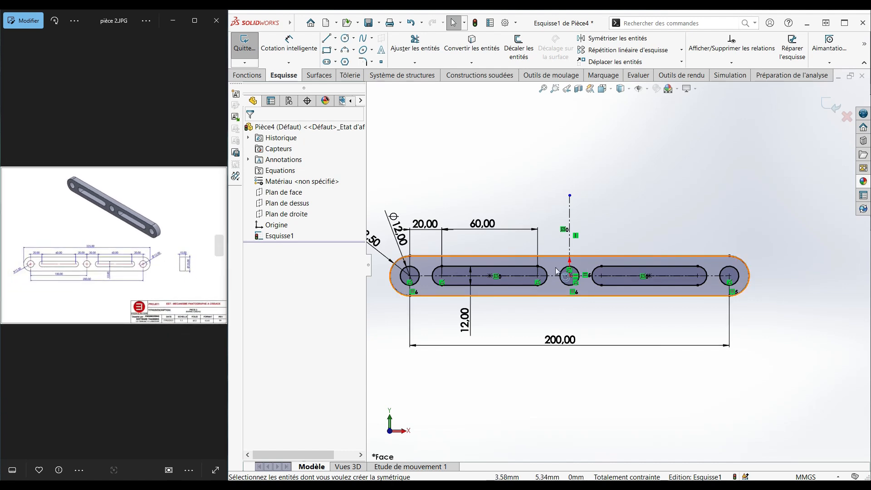
{"action": "scroll", "coordinate": [584, 275], "scroll_direction": "down", "scroll_amount": 2}
{"action": "scroll", "coordinate": [588, 277], "scroll_direction": "up", "scroll_amount": 3}
{"action": "scroll", "coordinate": [587, 277], "scroll_direction": "up", "scroll_amount": 2}
{"action": "scroll", "coordinate": [556, 275], "scroll_direction": "down", "scroll_amount": 2}
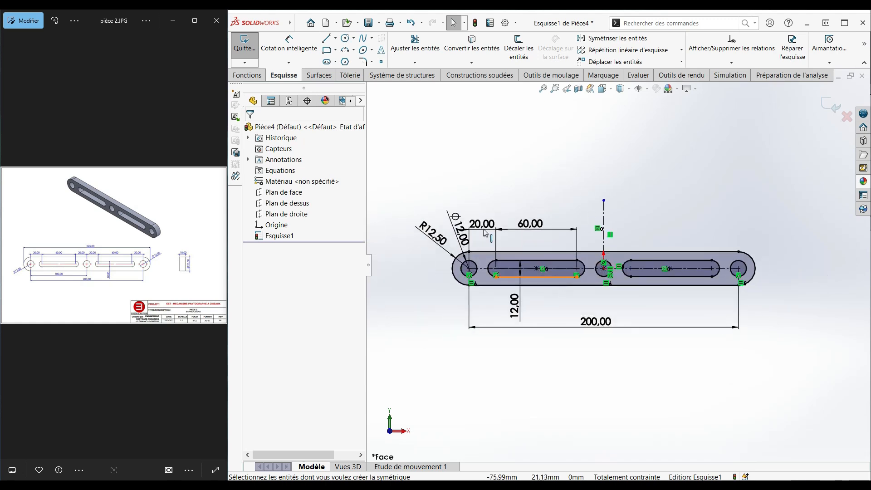
{"action": "left_click", "coordinate": [248, 75]}
{"action": "left_click", "coordinate": [252, 46]}
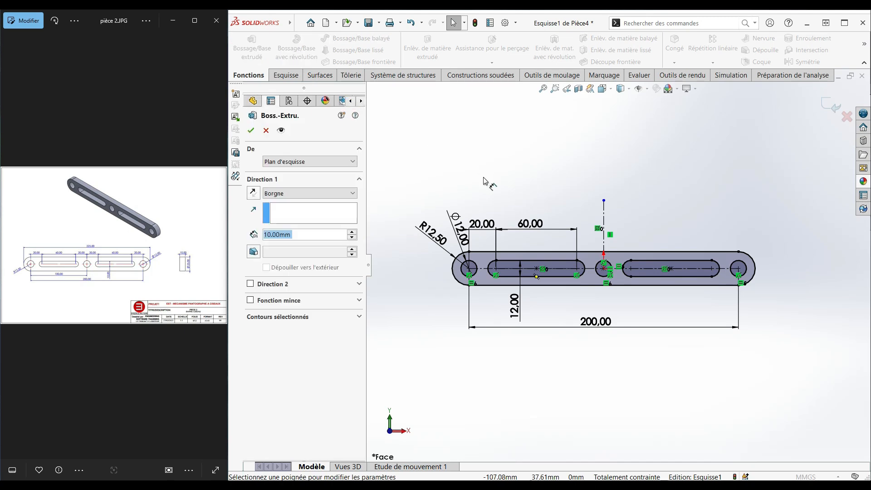
{"action": "left_click", "coordinate": [287, 195]}
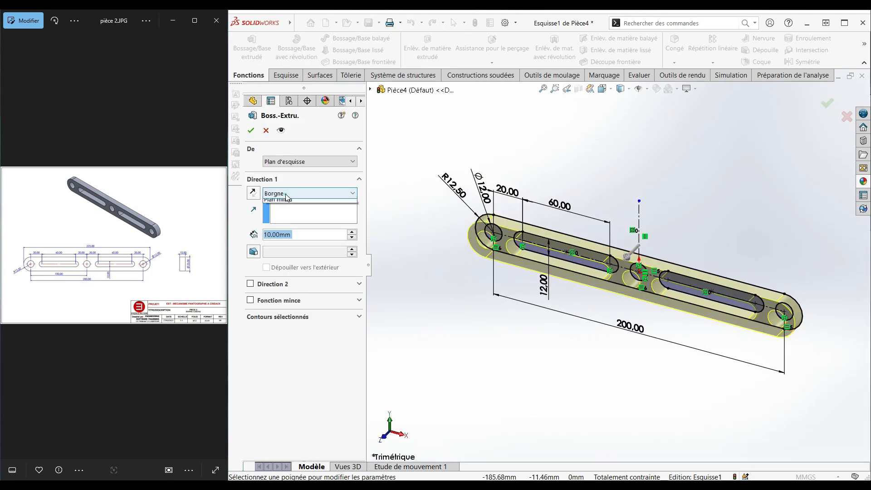
{"action": "left_click", "coordinate": [295, 244]}
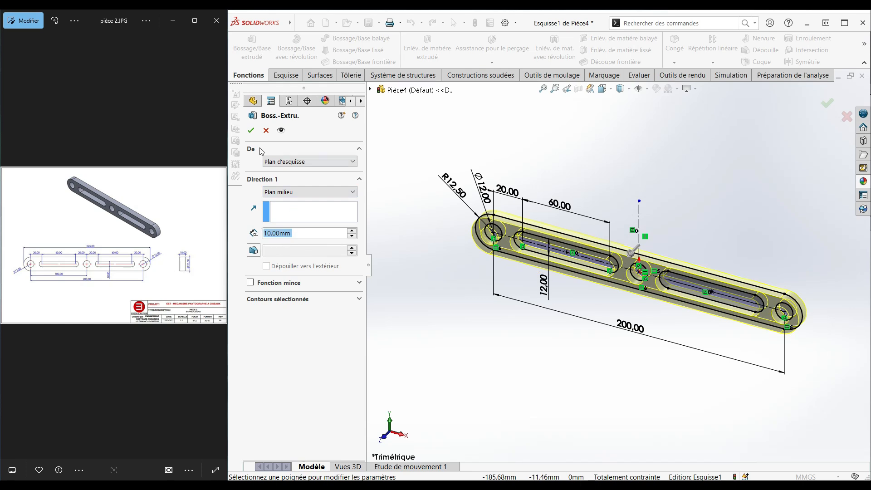
{"action": "left_click", "coordinate": [251, 131]}
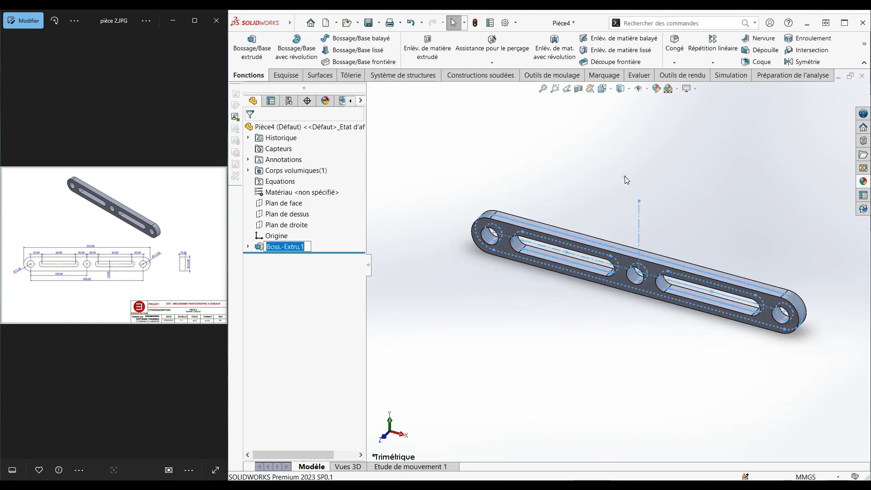
- Apply a medium grey colour from the standard palette to the whole part
{"action": "middle_click_drag", "start_coordinate": [725, 279], "coordinate": [665, 219]}
{"action": "left_click", "coordinate": [317, 126]}
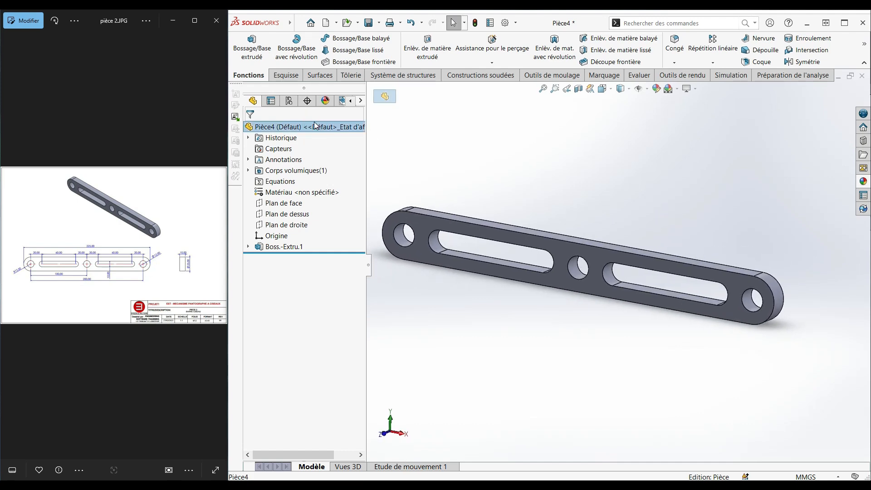
{"action": "right_click", "coordinate": [316, 126]}
{"action": "left_click", "coordinate": [346, 110]}
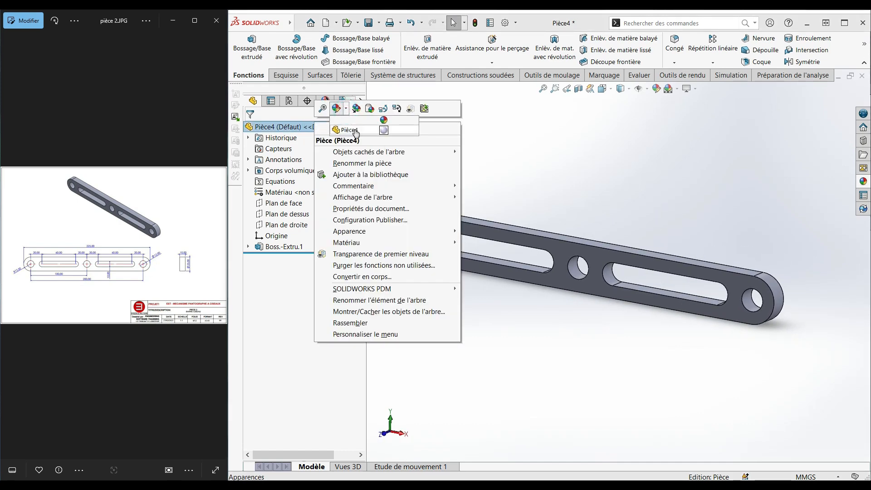
{"action": "left_click", "coordinate": [353, 131]}
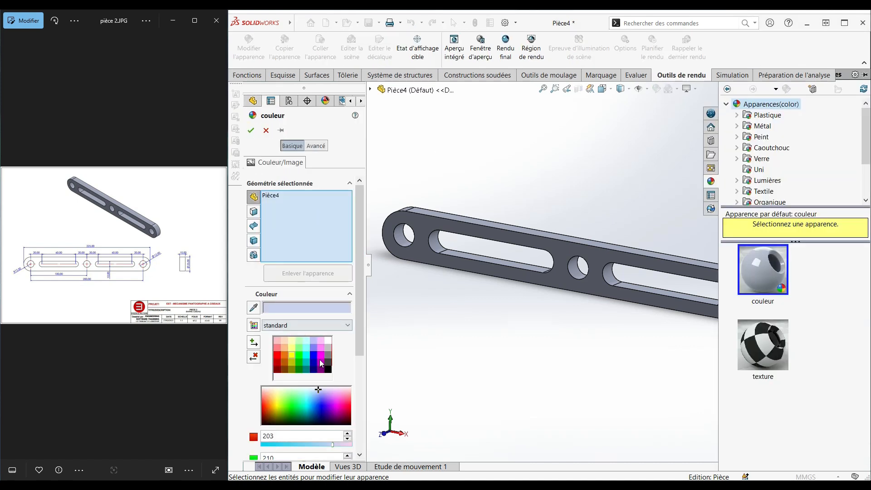
{"action": "left_click", "coordinate": [328, 354]}
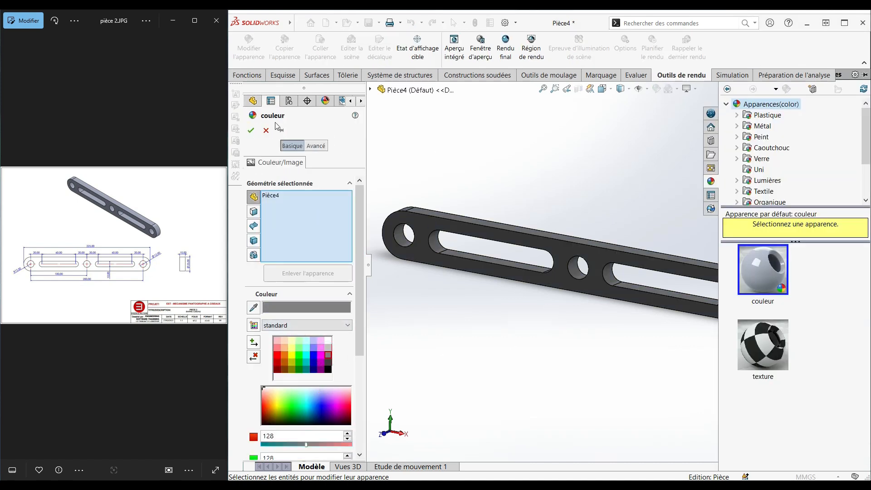
{"action": "left_click", "coordinate": [251, 131]}
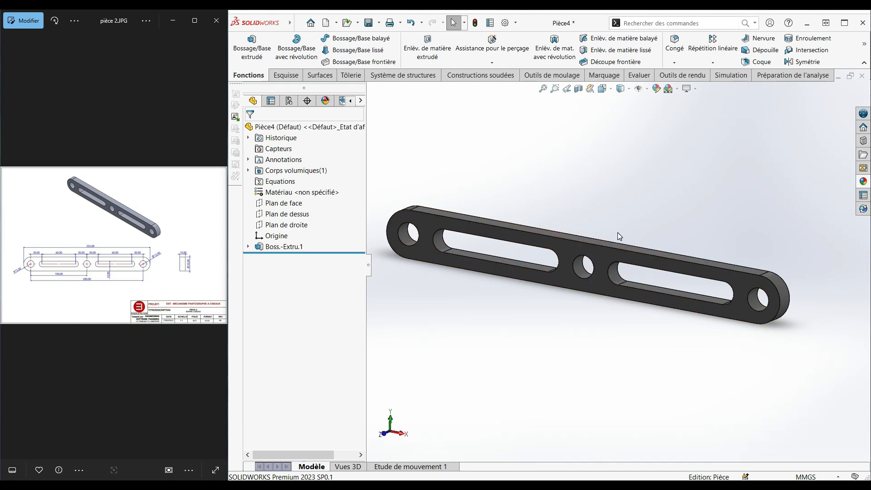
- Save the part as "Pièce 02 - Barre ciseau" in the Pantographe folder inside 03 pantographe ciseau
{"action": "scroll", "coordinate": [617, 232], "scroll_direction": "down", "scroll_amount": 1}
{"action": "scroll", "coordinate": [617, 233], "scroll_direction": "up", "scroll_amount": 1}
{"action": "left_click", "coordinate": [379, 23]}
{"action": "left_click", "coordinate": [399, 47]}
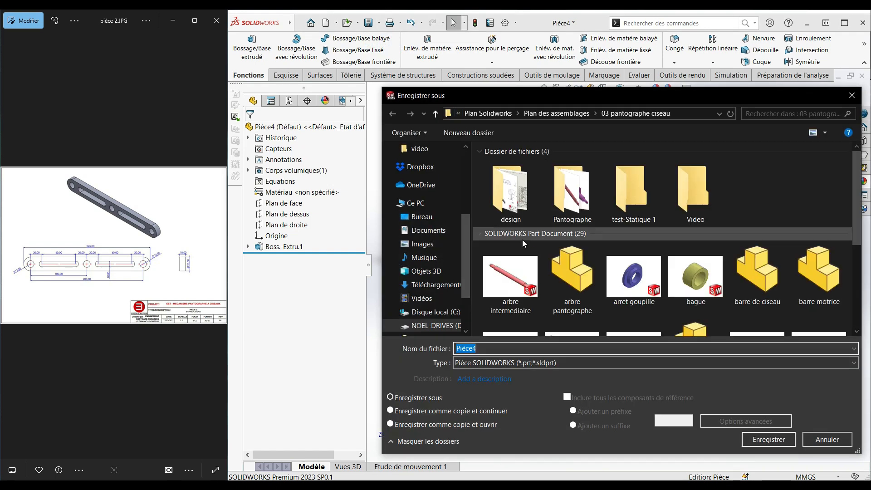
{"action": "double_click", "coordinate": [582, 207]}
{"action": "left_click", "coordinate": [532, 203]}
{"action": "left_click", "coordinate": [514, 162]}
{"action": "left_click", "coordinate": [488, 348]}
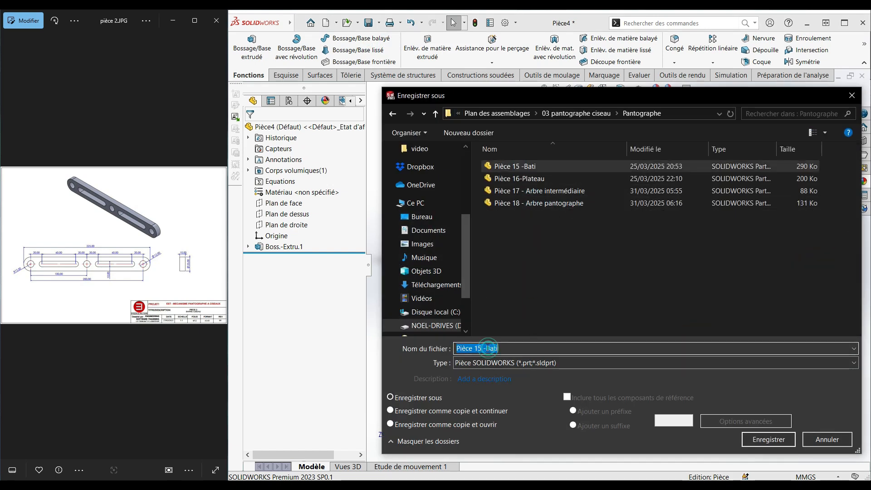
{"action": "left_click_drag", "start_coordinate": [476, 348], "coordinate": [510, 349]}
{"action": "key", "text": "BackSpace"}
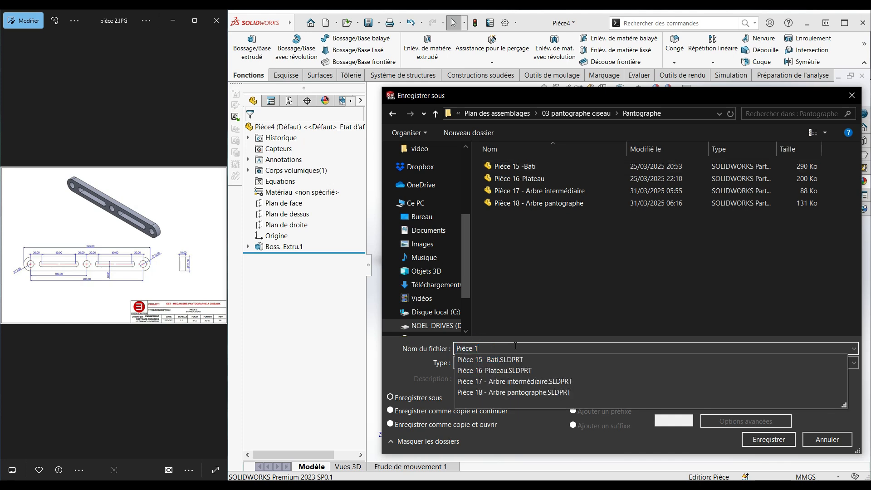
{"action": "type", "text": "02 - Barre ciseau"}
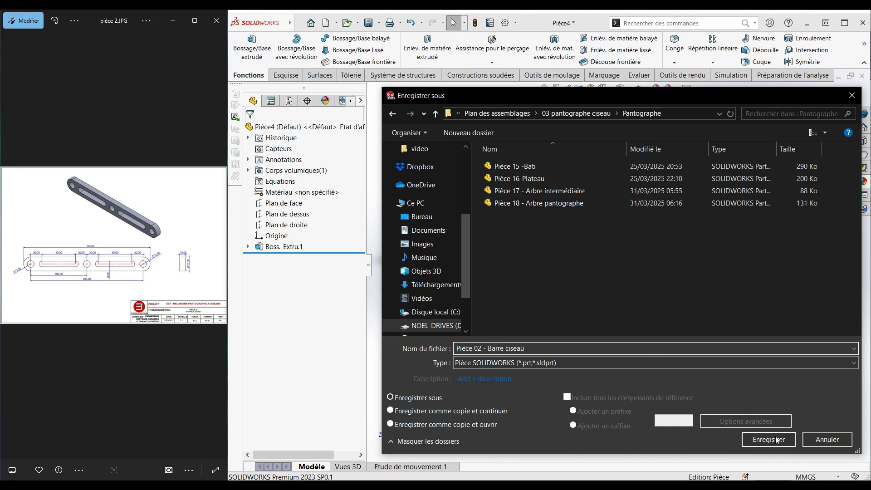
{"action": "left_click", "coordinate": [778, 439]}
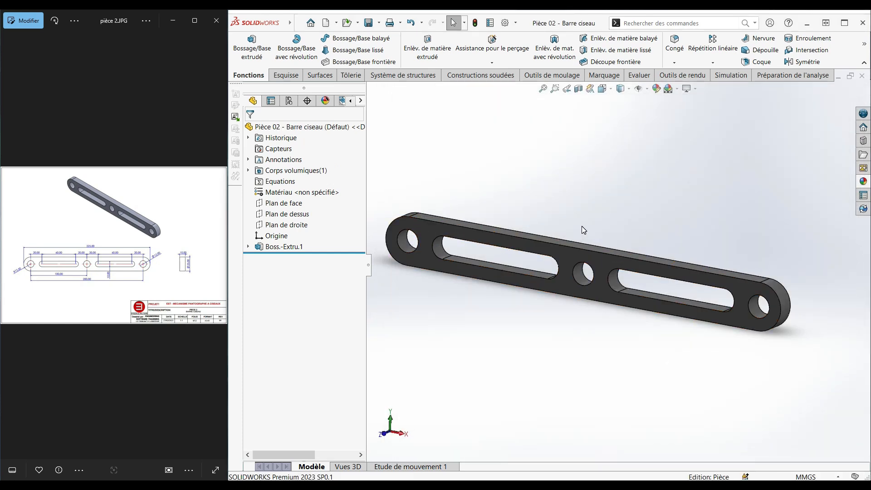
{"action": "scroll", "coordinate": [582, 227], "scroll_direction": "down", "scroll_amount": 1}
{"action": "scroll", "coordinate": [582, 227], "scroll_direction": "up", "scroll_amount": 1}
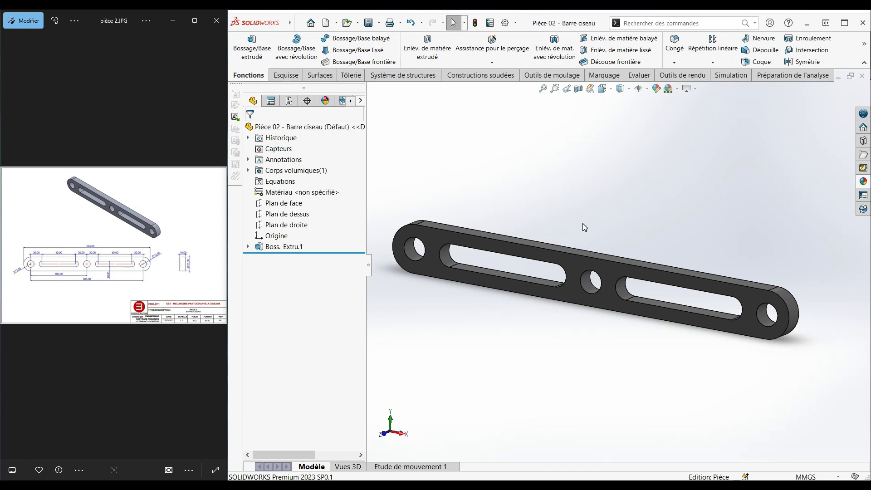
{"action": "scroll", "coordinate": [547, 237], "scroll_direction": "up", "scroll_amount": 1}
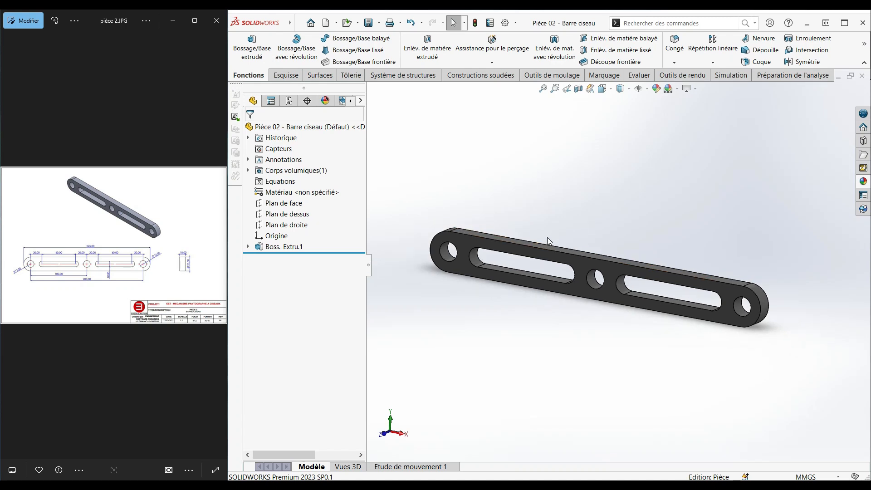
{"action": "scroll", "coordinate": [547, 238], "scroll_direction": "down", "scroll_amount": 1}
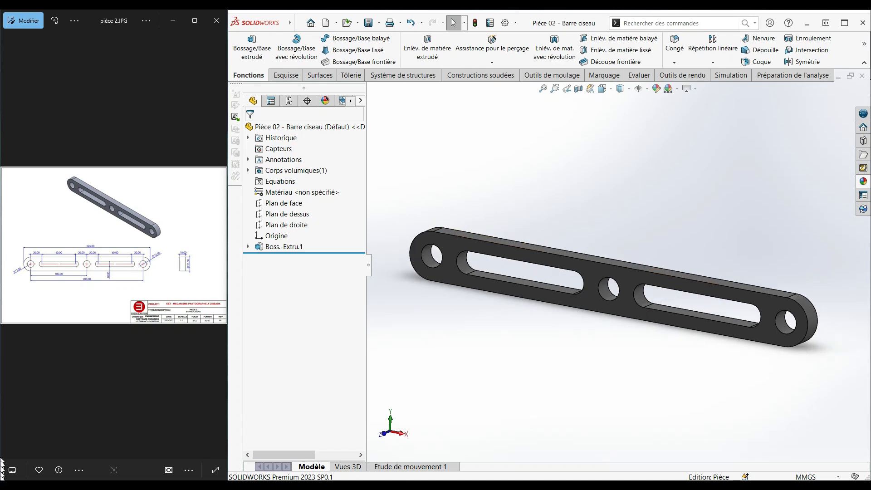